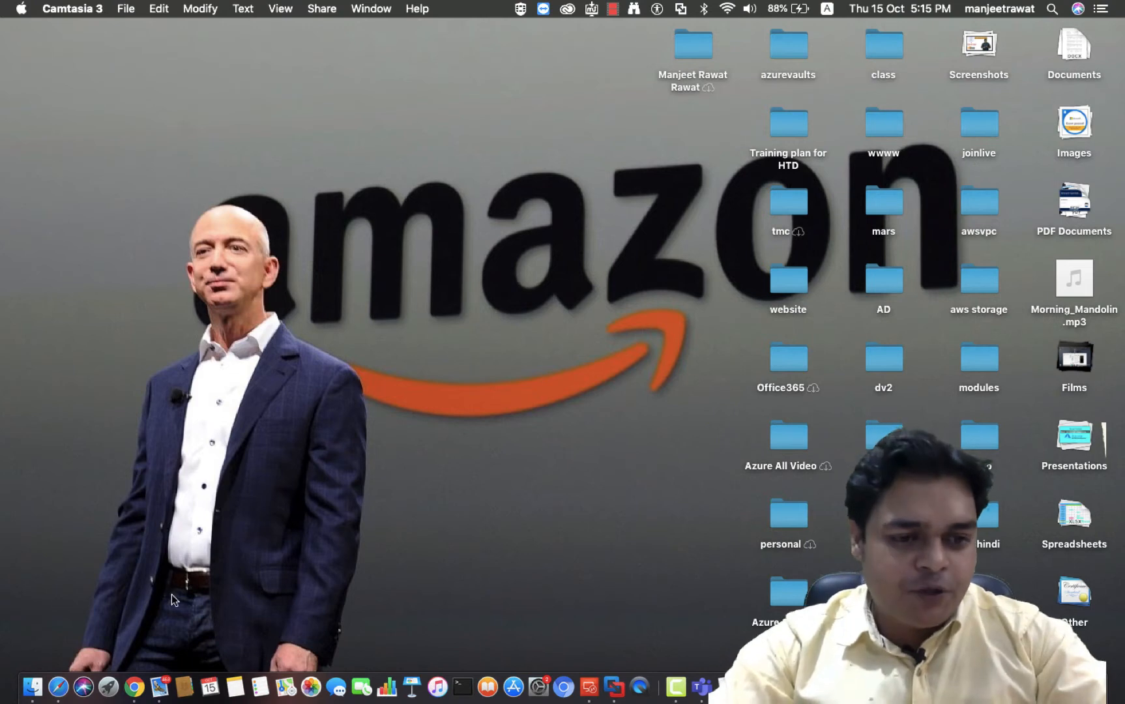
- Open aws.amazon.com in Safari and go to the sign-in page of the AWS Management Console
click(57, 687)
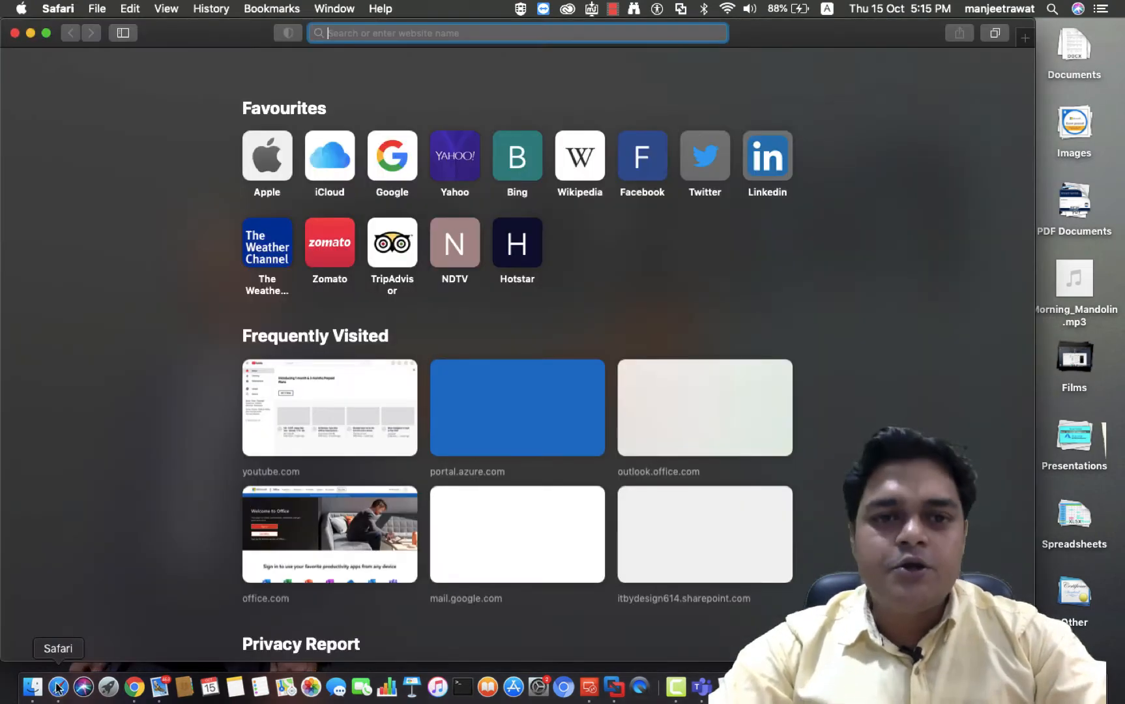
click(45, 32)
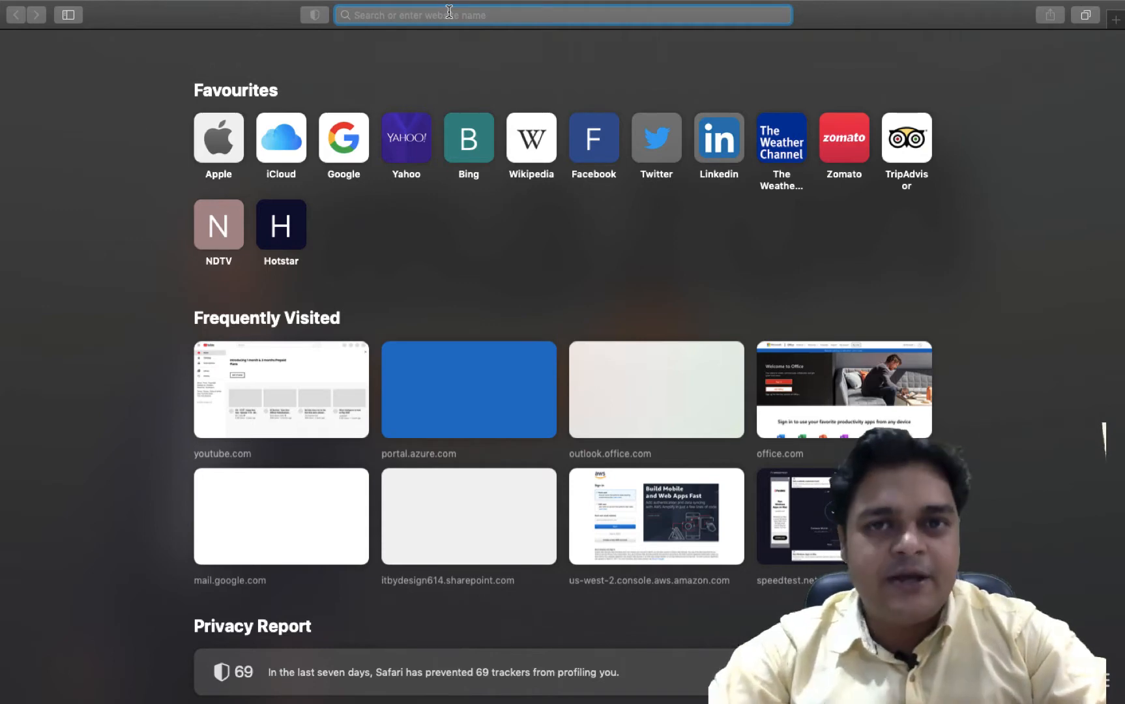
text(aws)
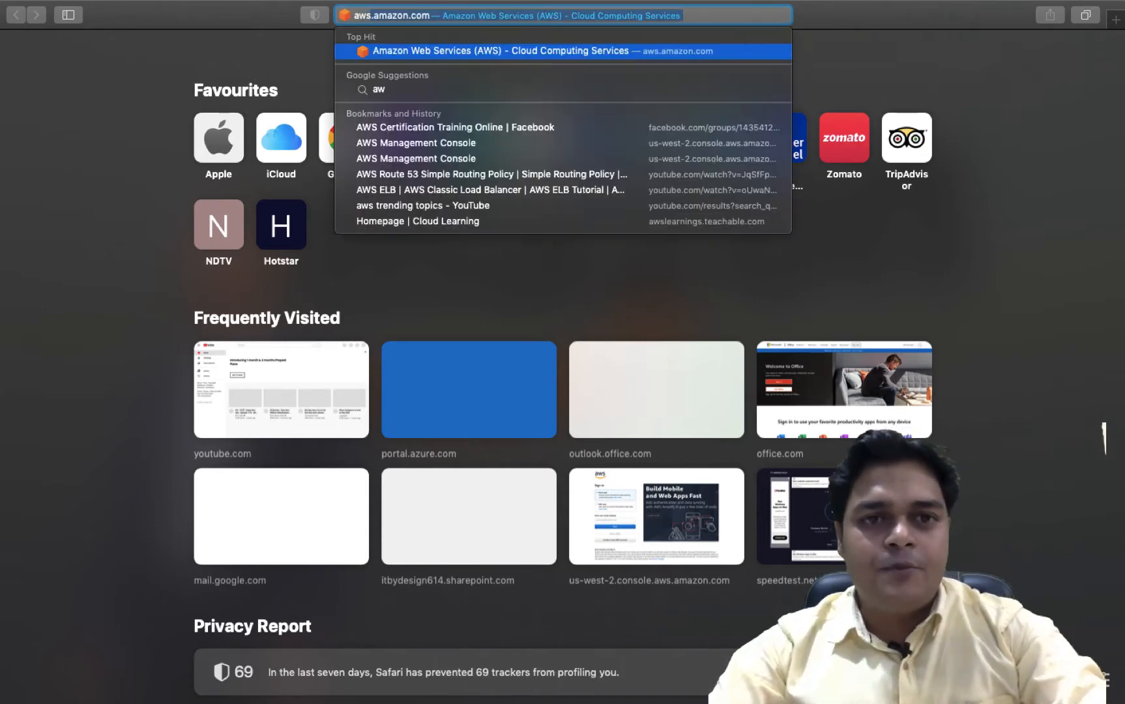
key(Return)
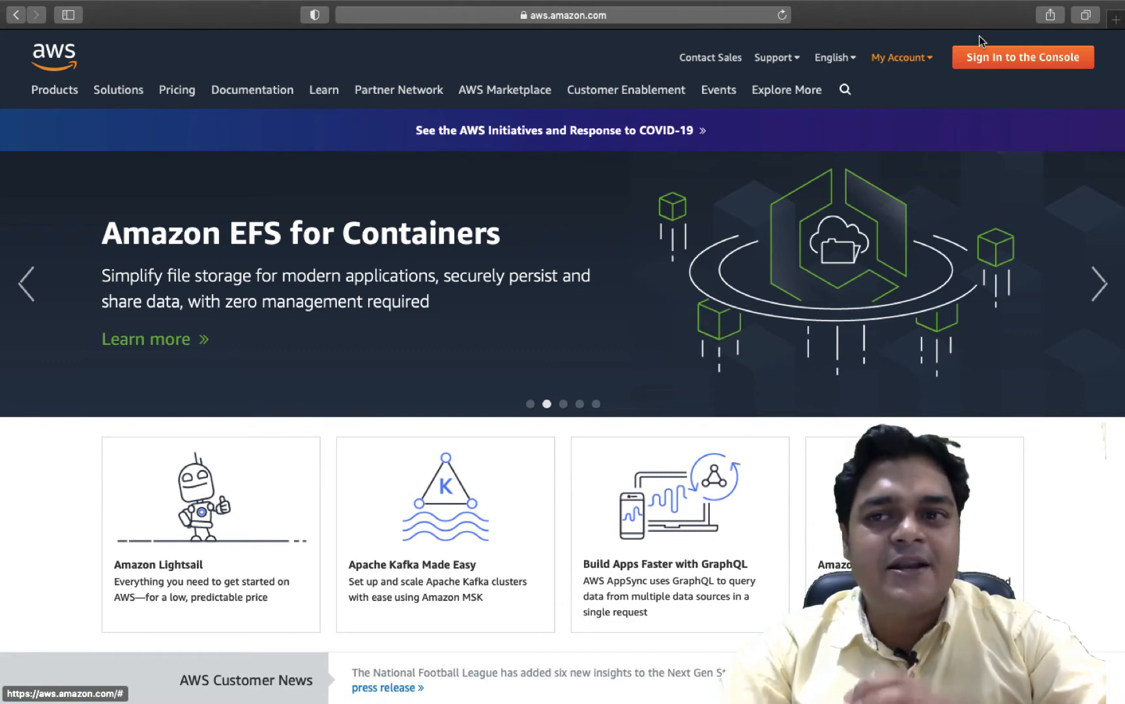
click(932, 58)
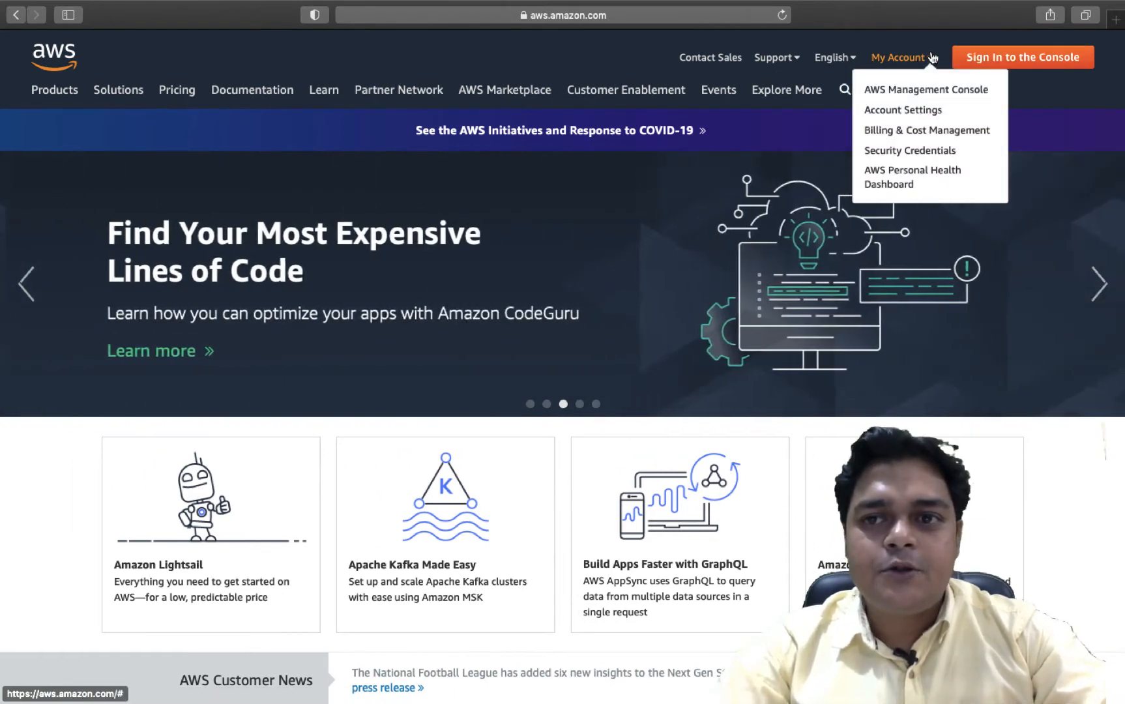
click(924, 90)
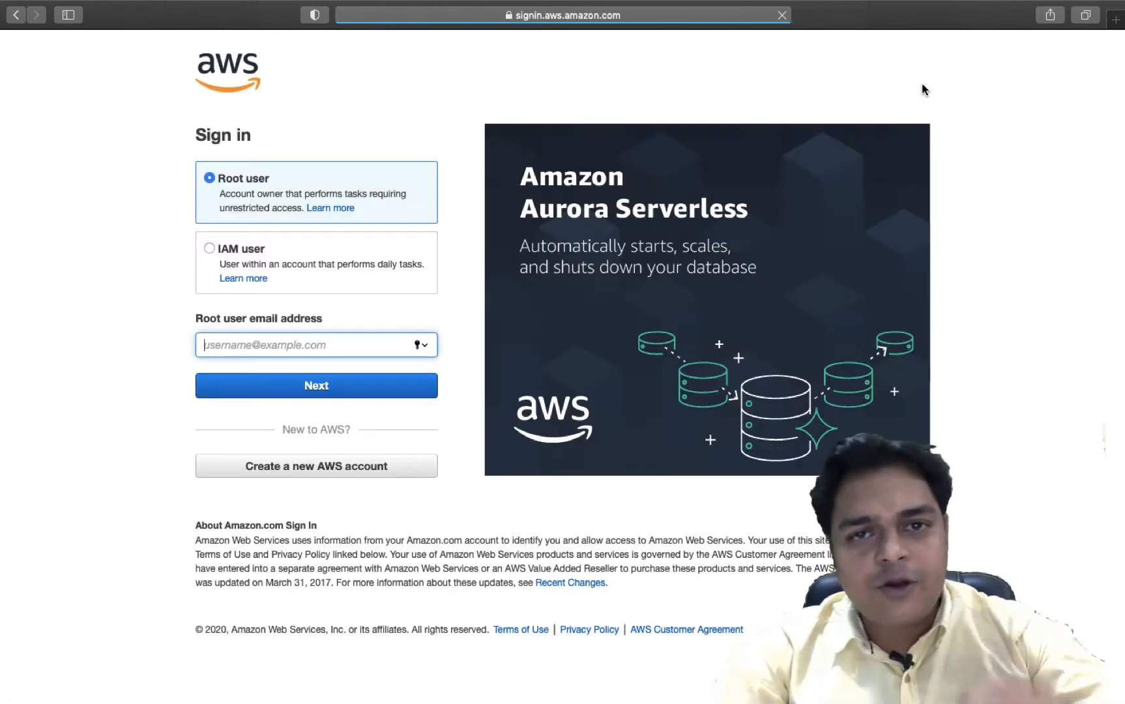
- Sign in as root user with the account's e-mail address and password
click(285, 370)
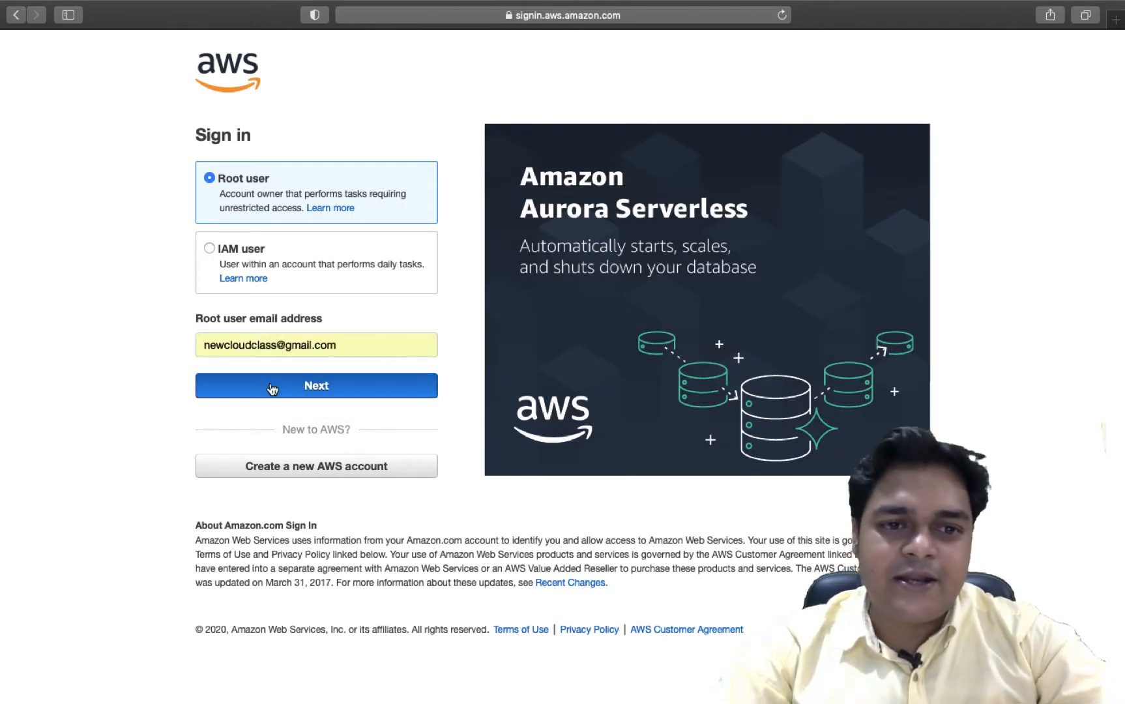
click(303, 384)
text(•••••)
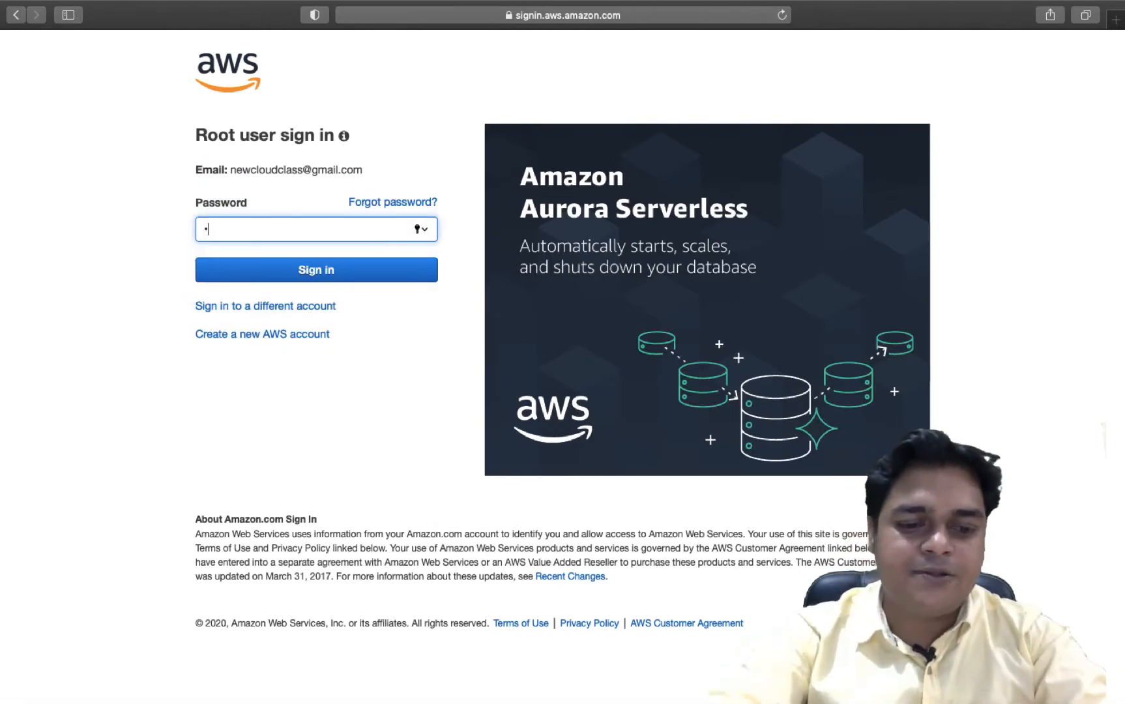
text(•••••)
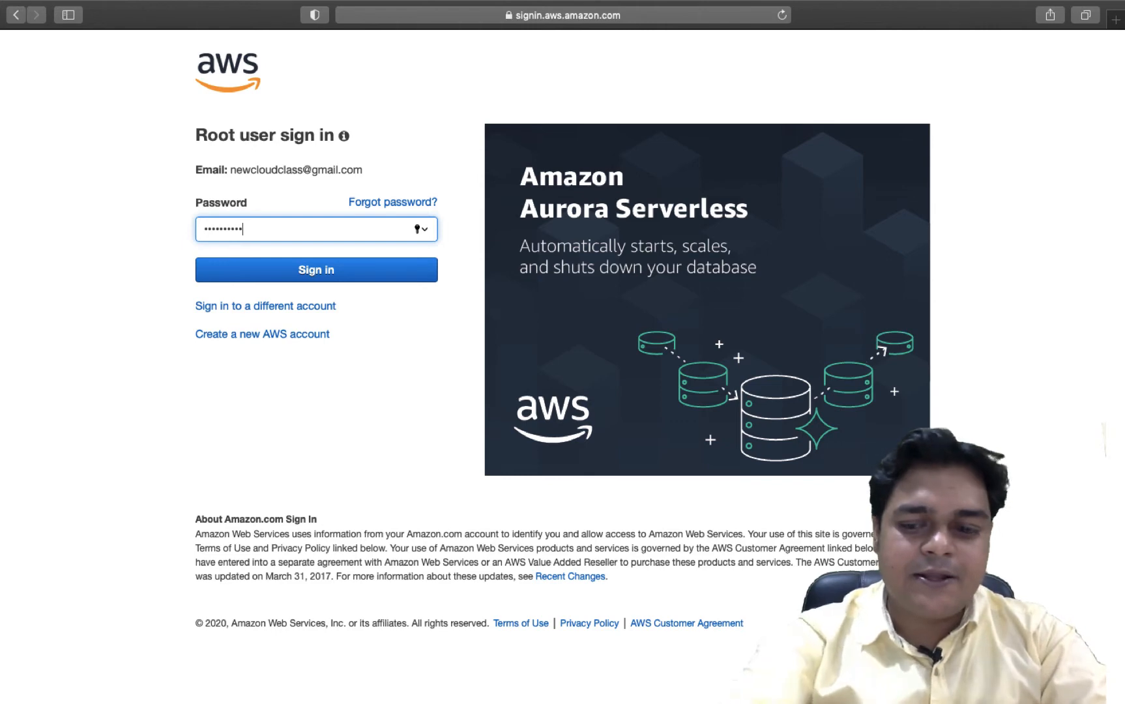
key(Return)
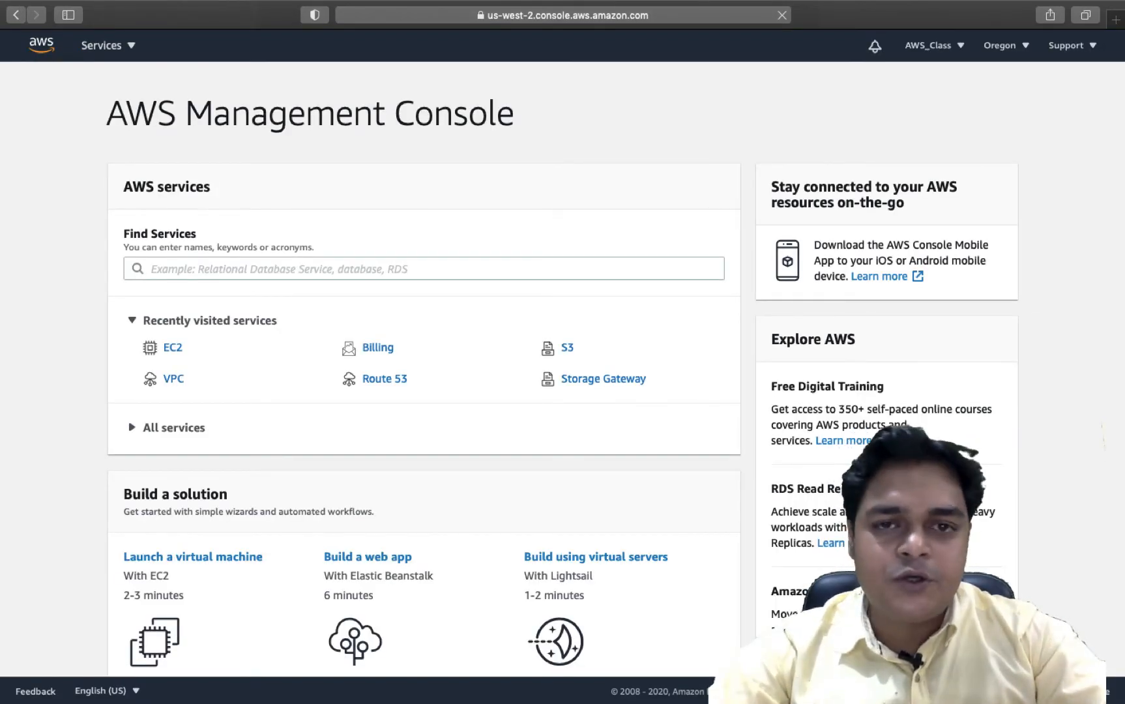
- Look through the list of all AWS services and the region list, keeping US West (Oregon) as the region
click(100, 46)
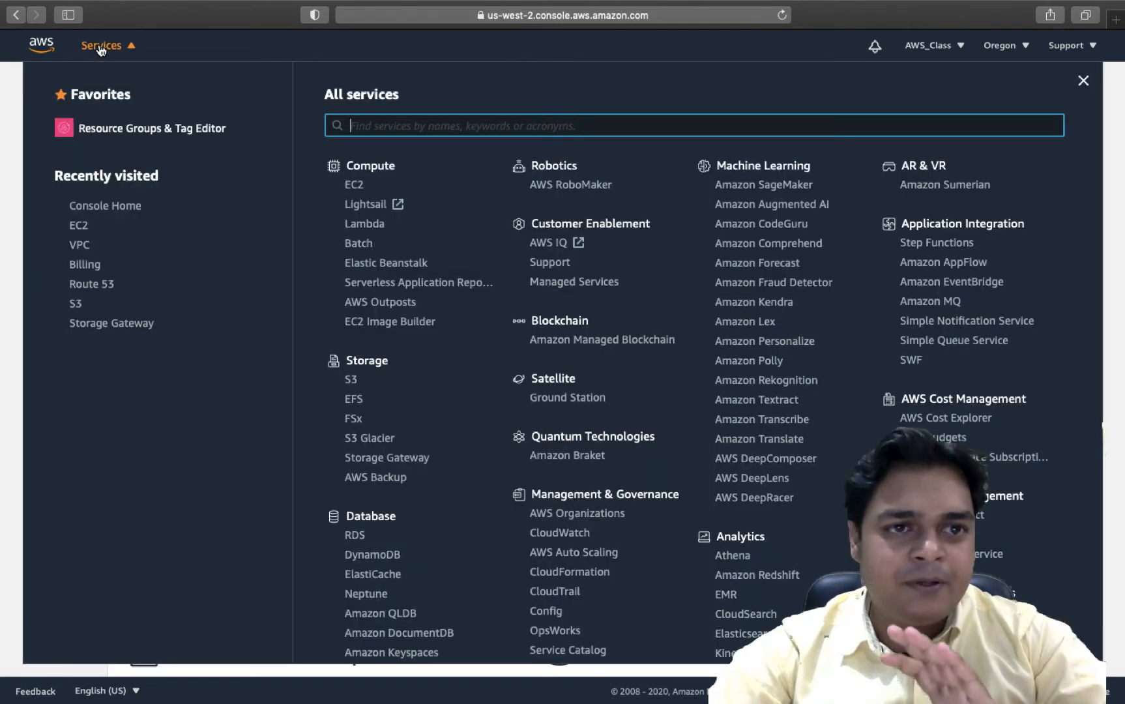
scroll(402, 266, down, 1)
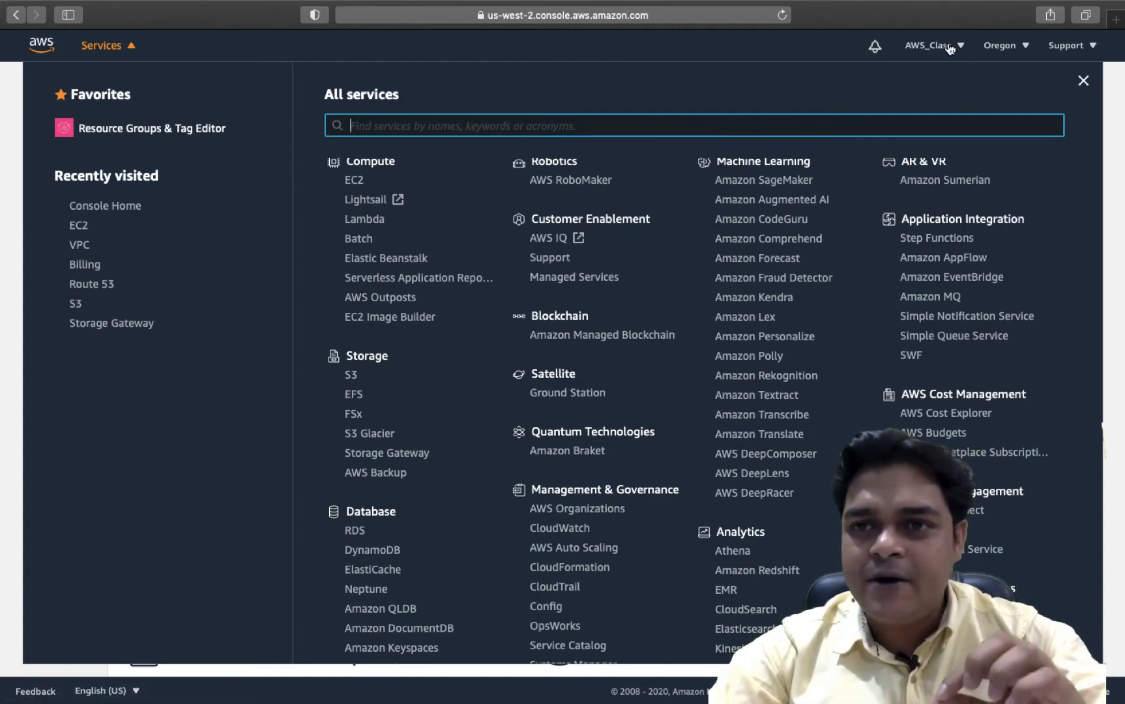
click(1028, 46)
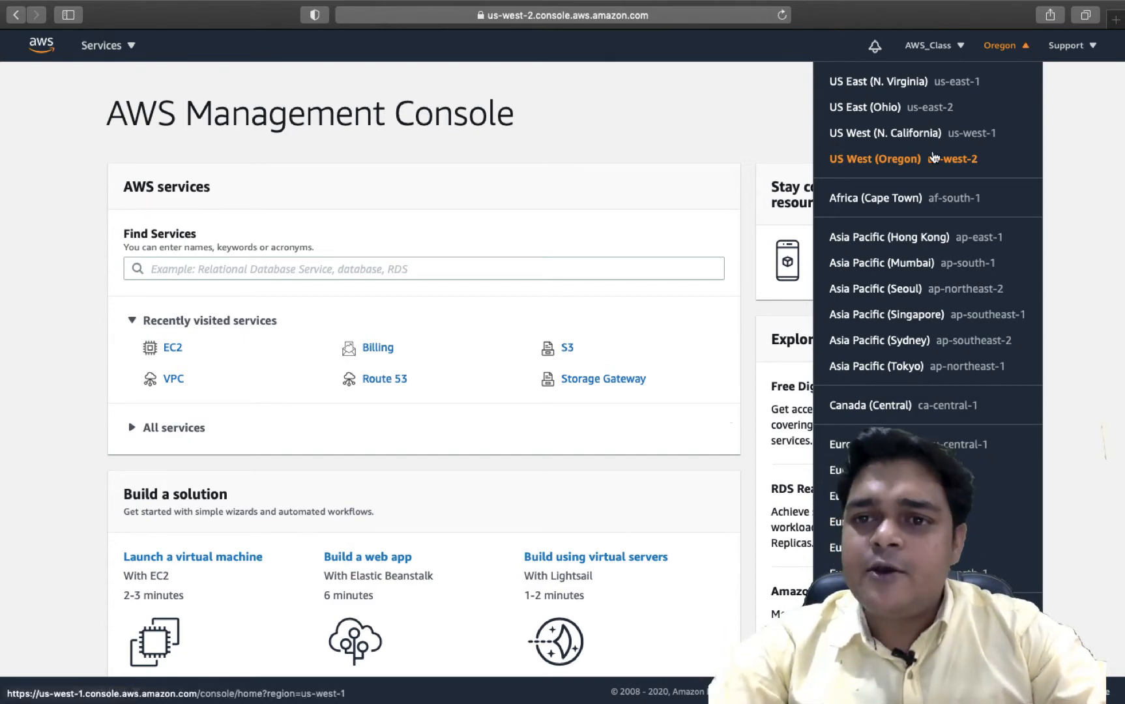
click(890, 168)
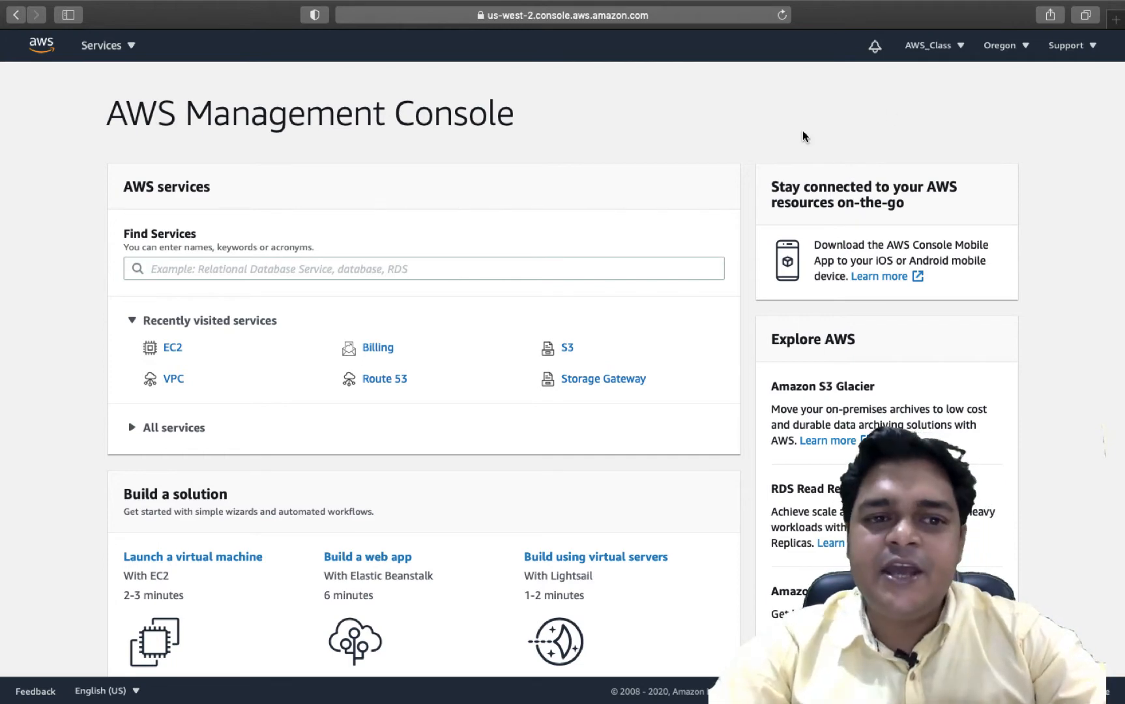
- Open the EC2 console in a new browser tab and show its running instances
click(101, 45)
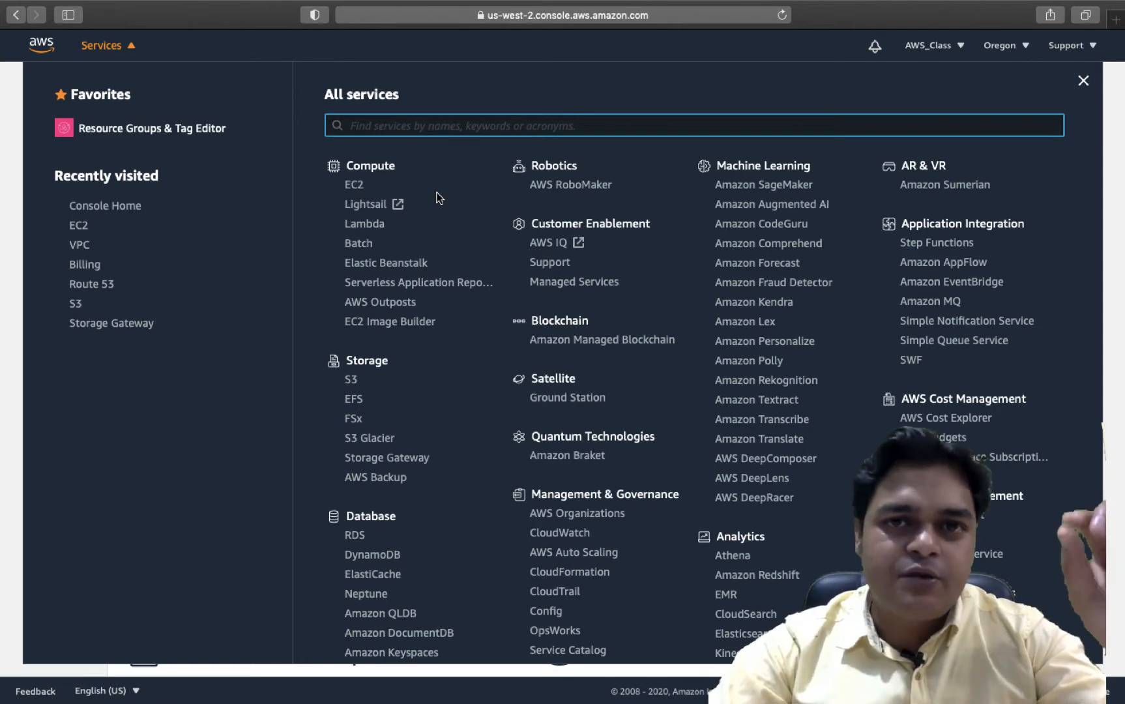
right_click(352, 187)
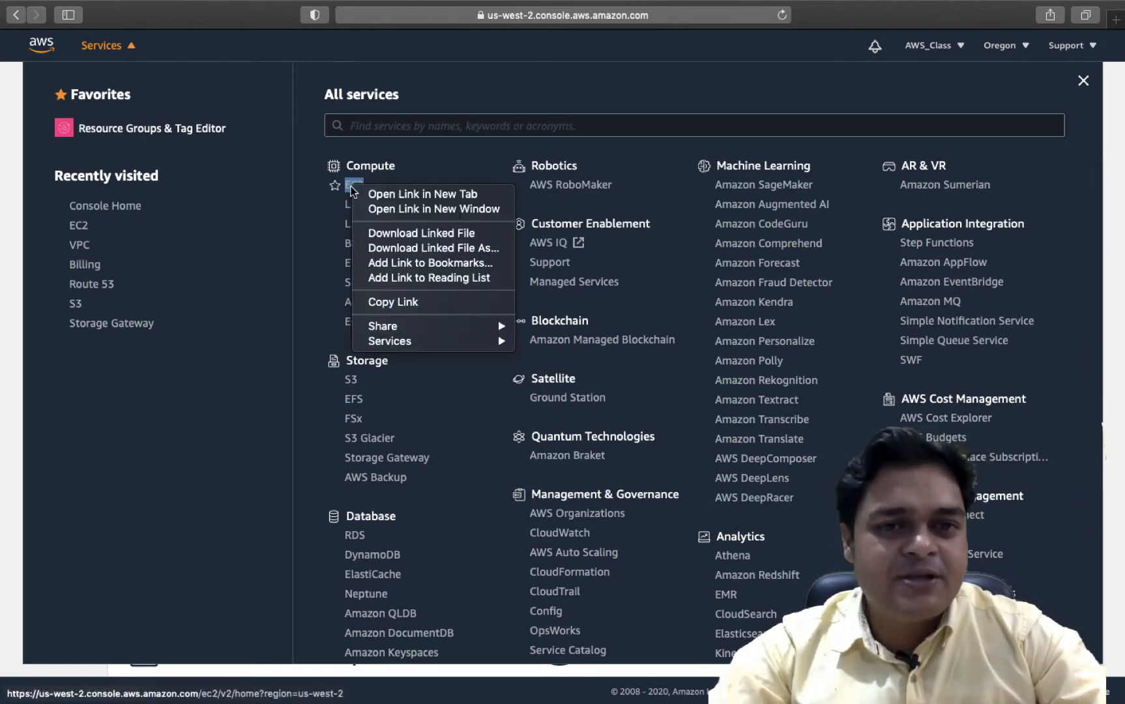
click(421, 193)
click(870, 37)
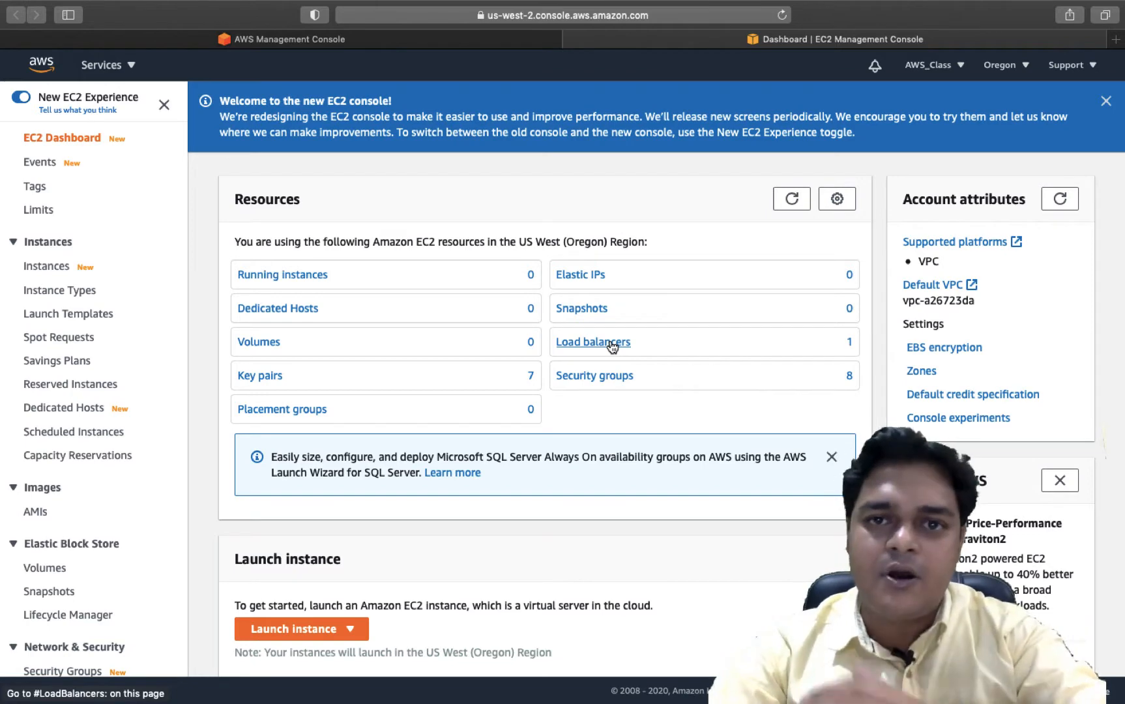
click(298, 276)
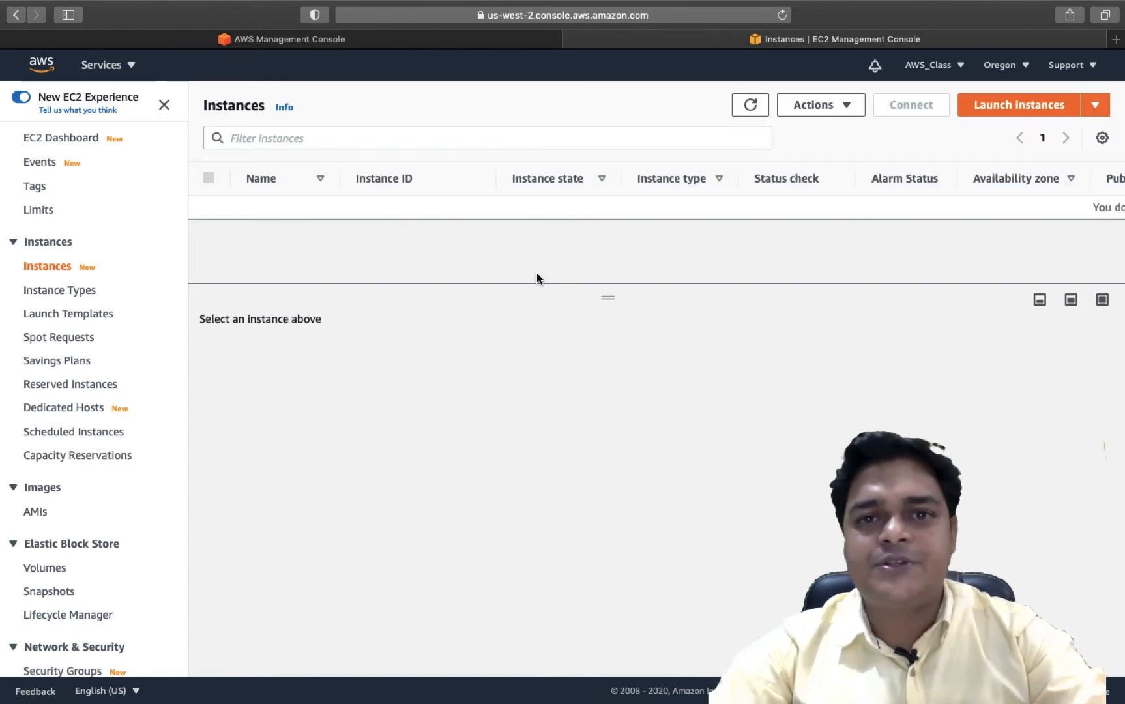
- Start launching a new instance and select the Microsoft Windows Server 2012 R2 Base image
click(1030, 104)
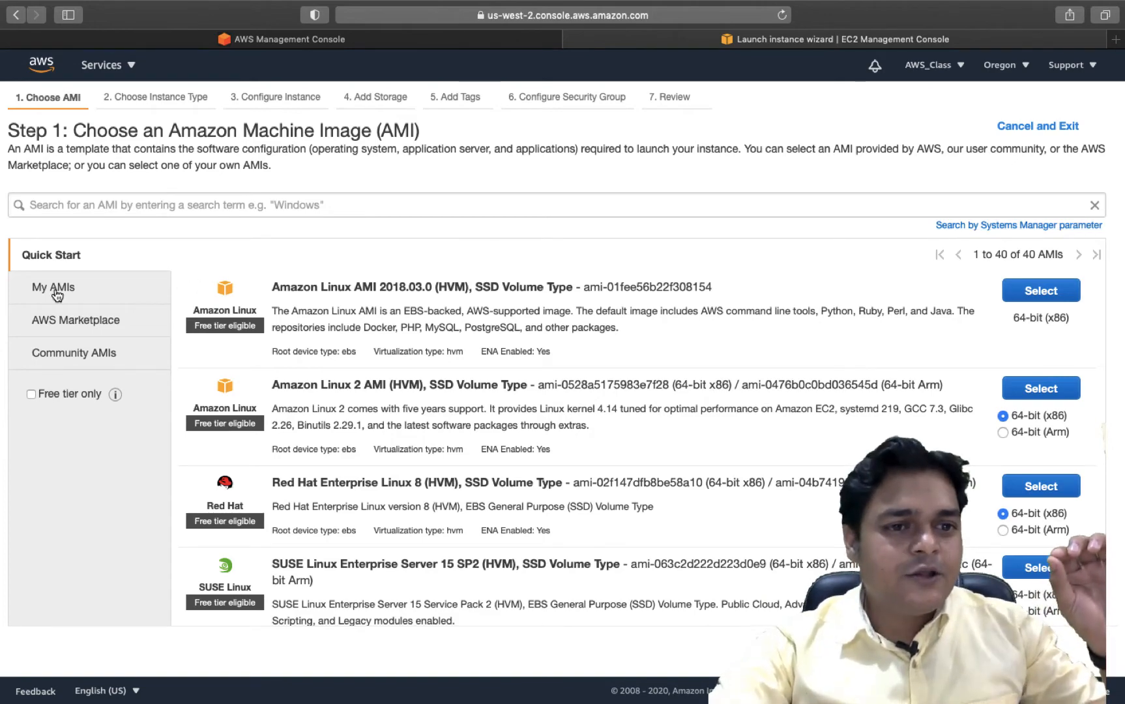
scroll(373, 423, down, 3)
scroll(373, 423, down, 15)
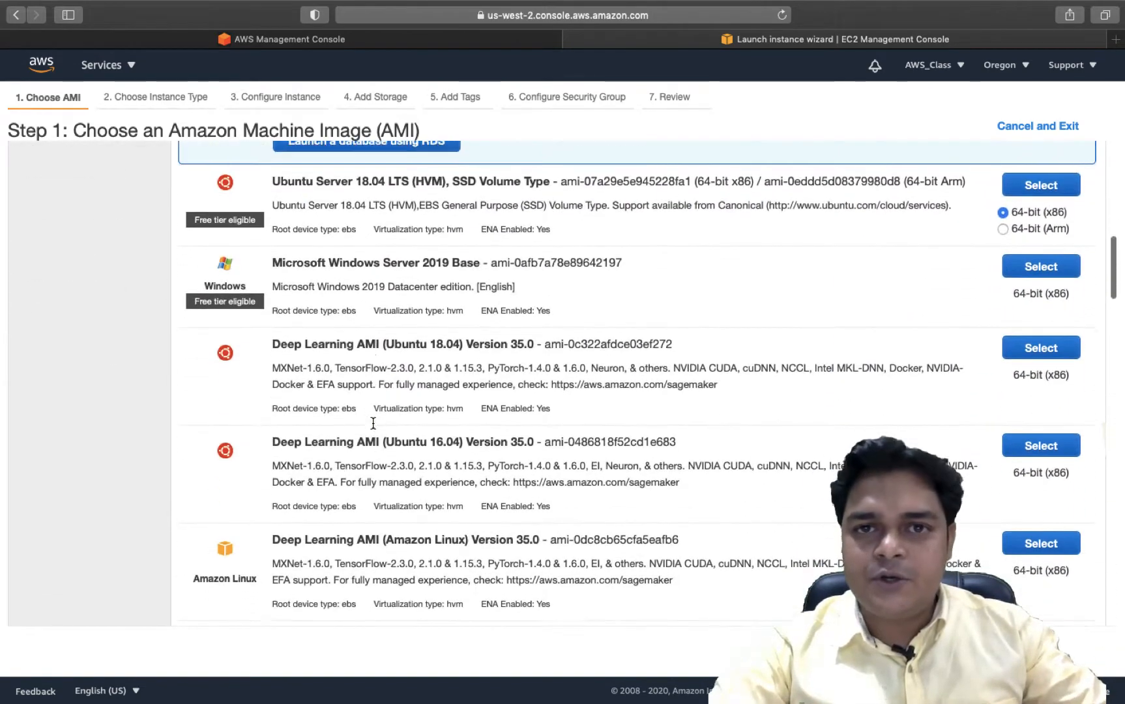
scroll(372, 422, up, 7)
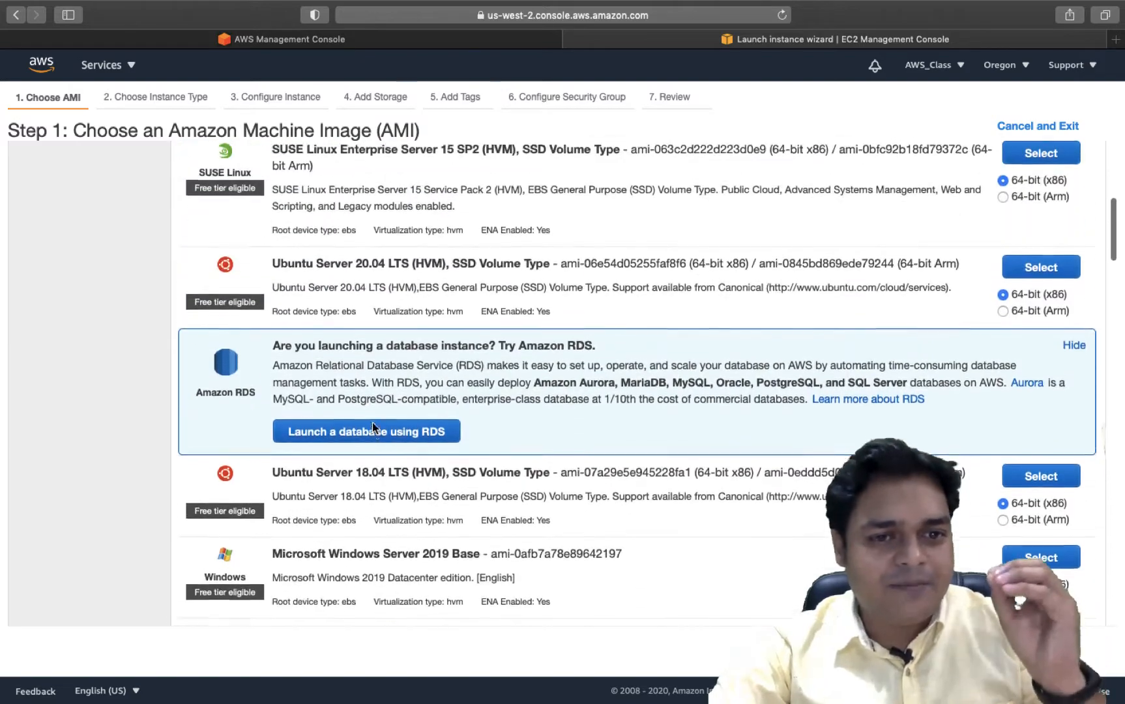
scroll(372, 421, down, 2)
scroll(371, 422, down, 7)
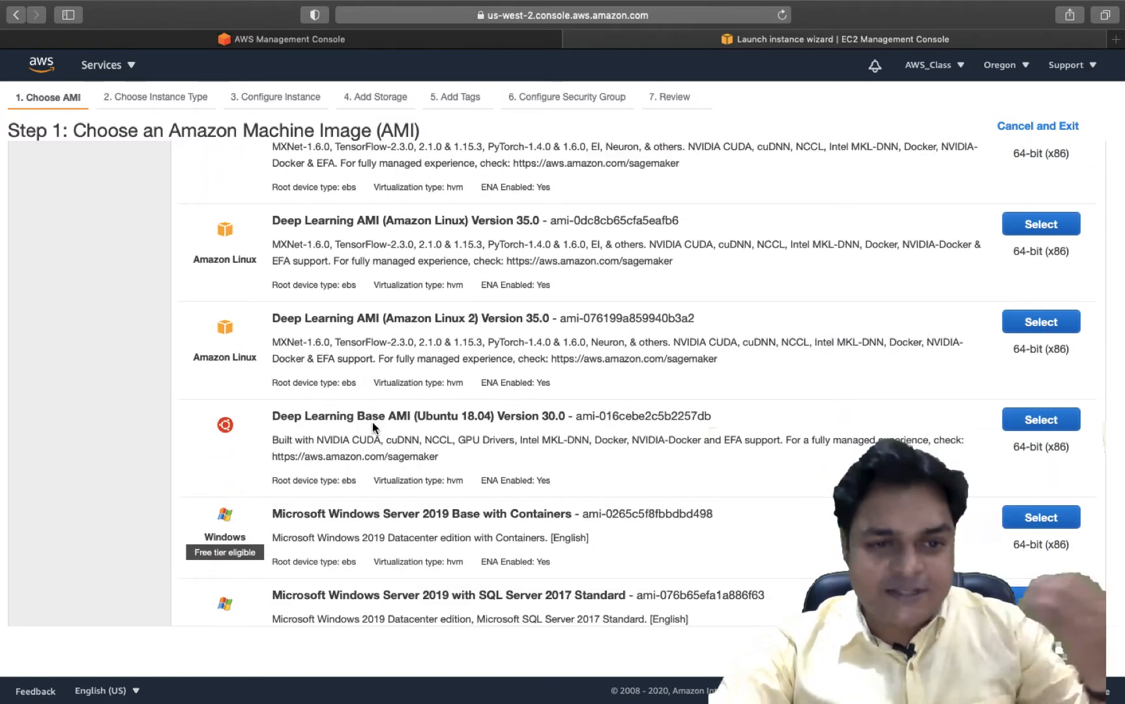
scroll(371, 422, down, 4)
scroll(372, 421, down, 7)
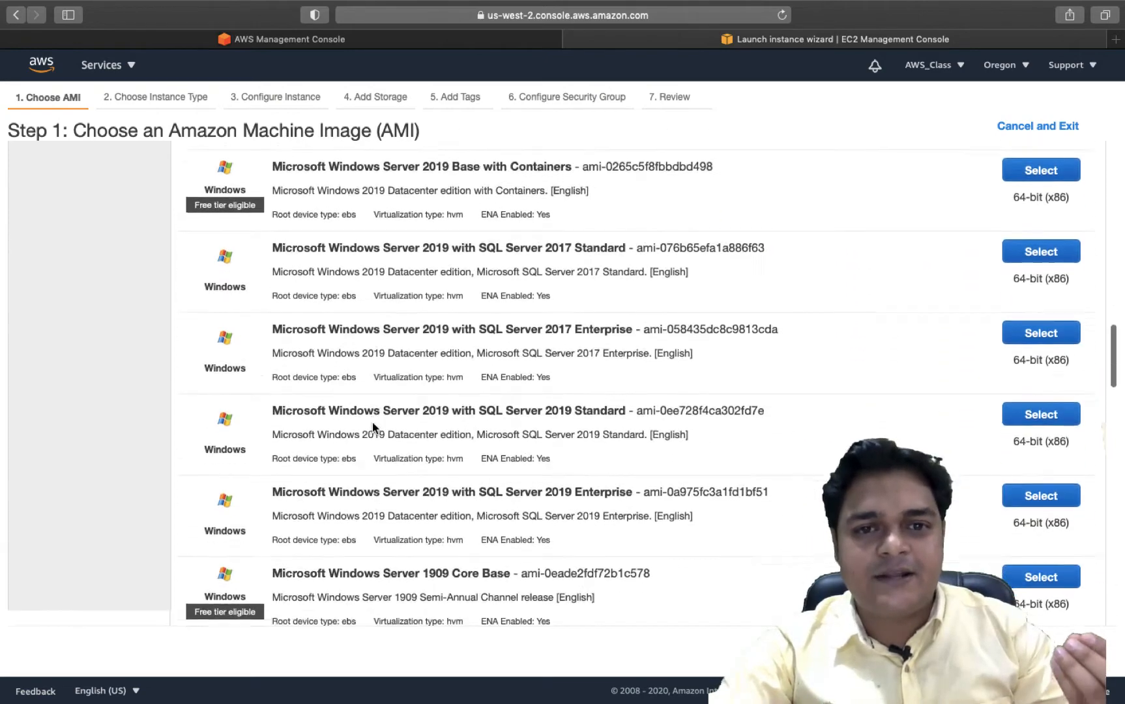
scroll(373, 423, down, 10)
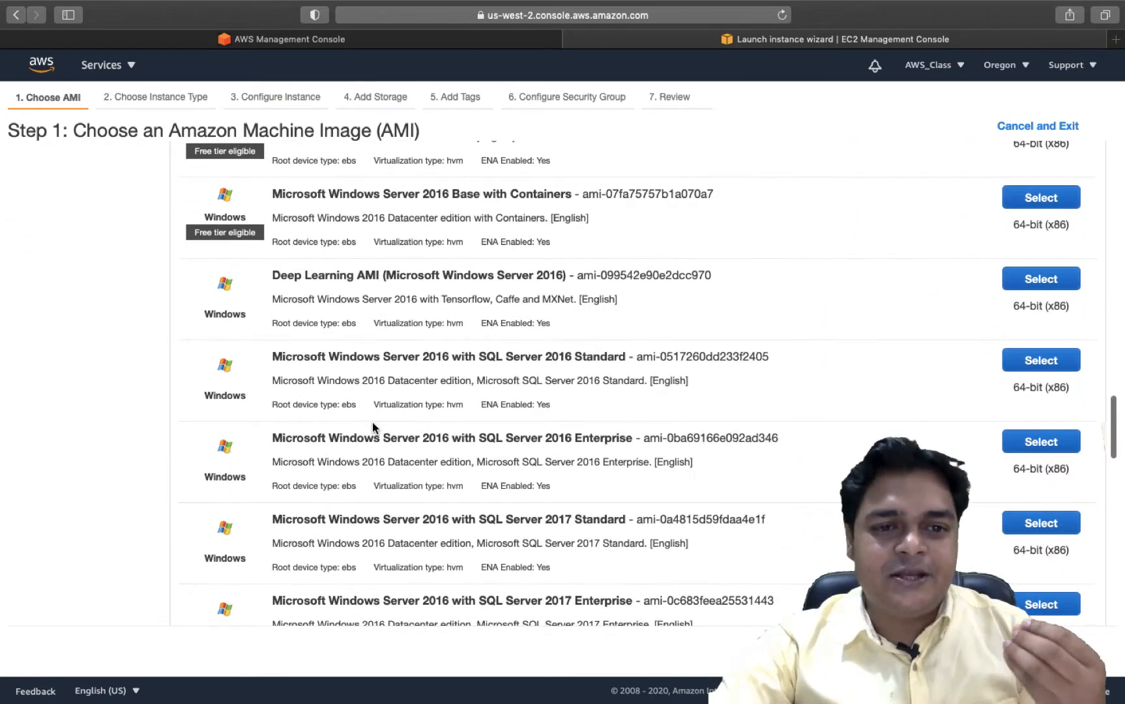
scroll(372, 420, down, 1)
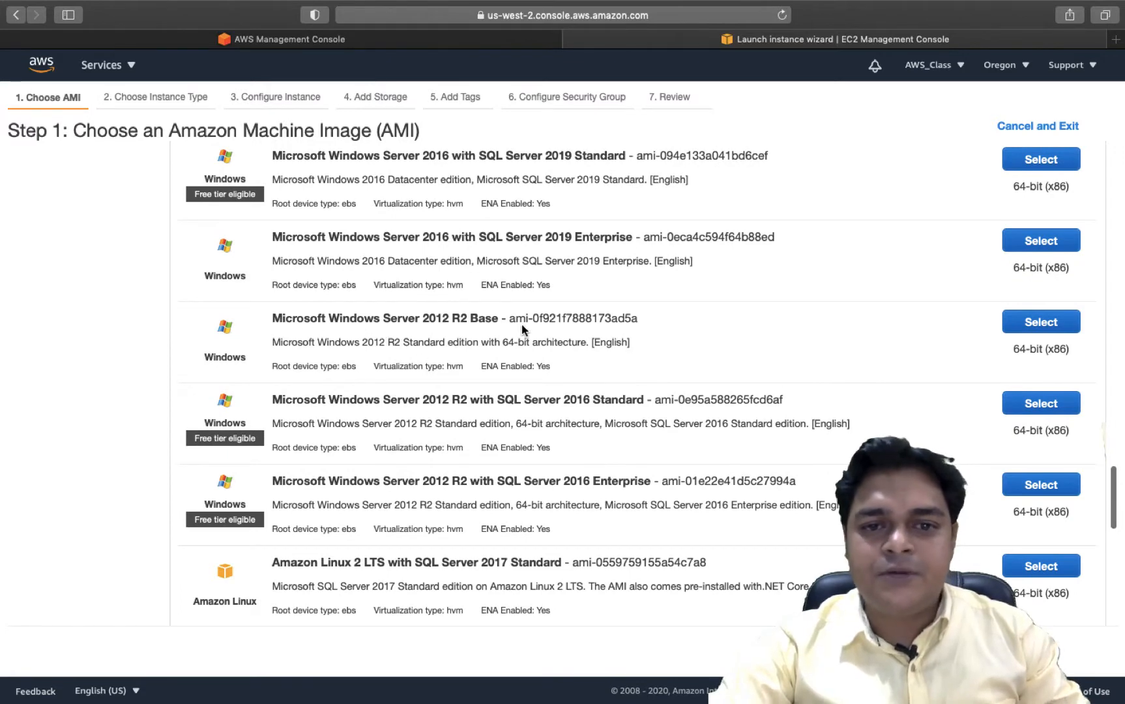
click(1041, 322)
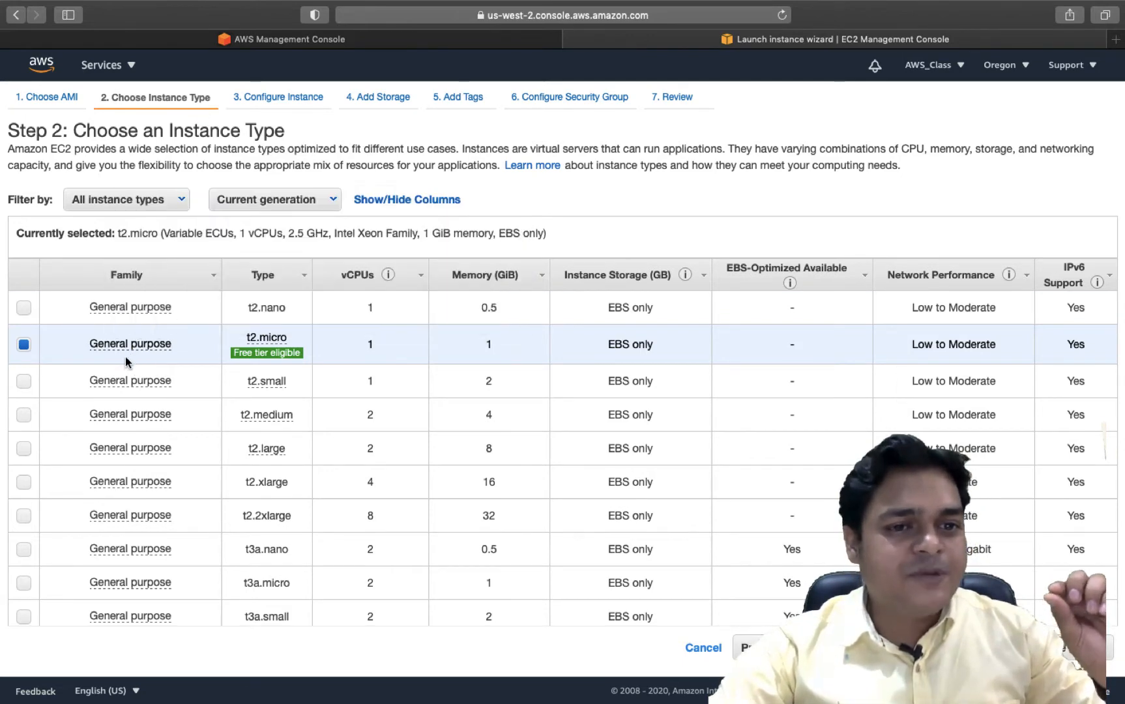
- Keep the t2.micro instance type, proceed to the instance details, and dismiss the news notification
mouse_move(279, 338)
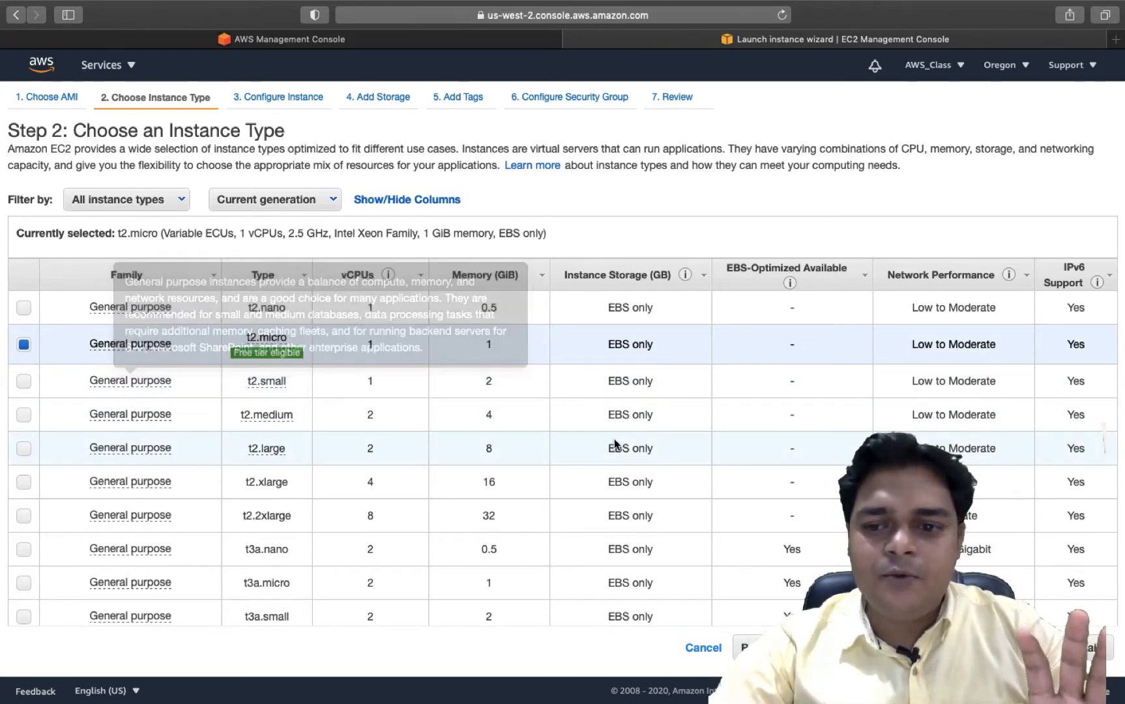
click(1025, 647)
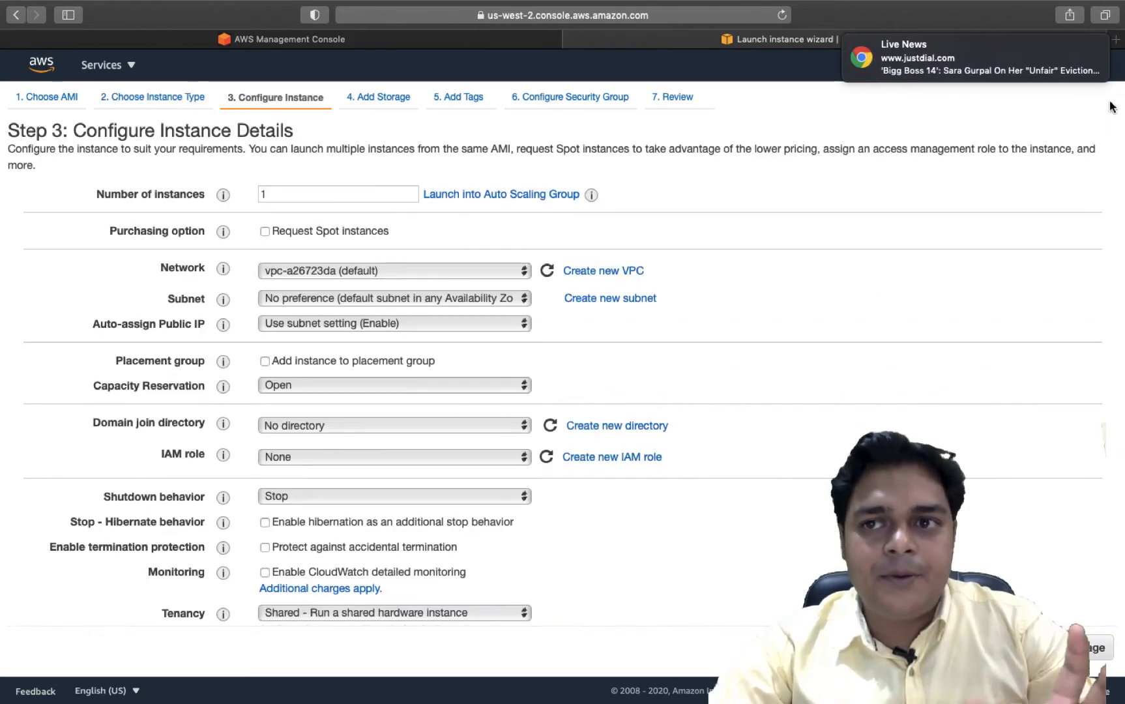
click(1089, 47)
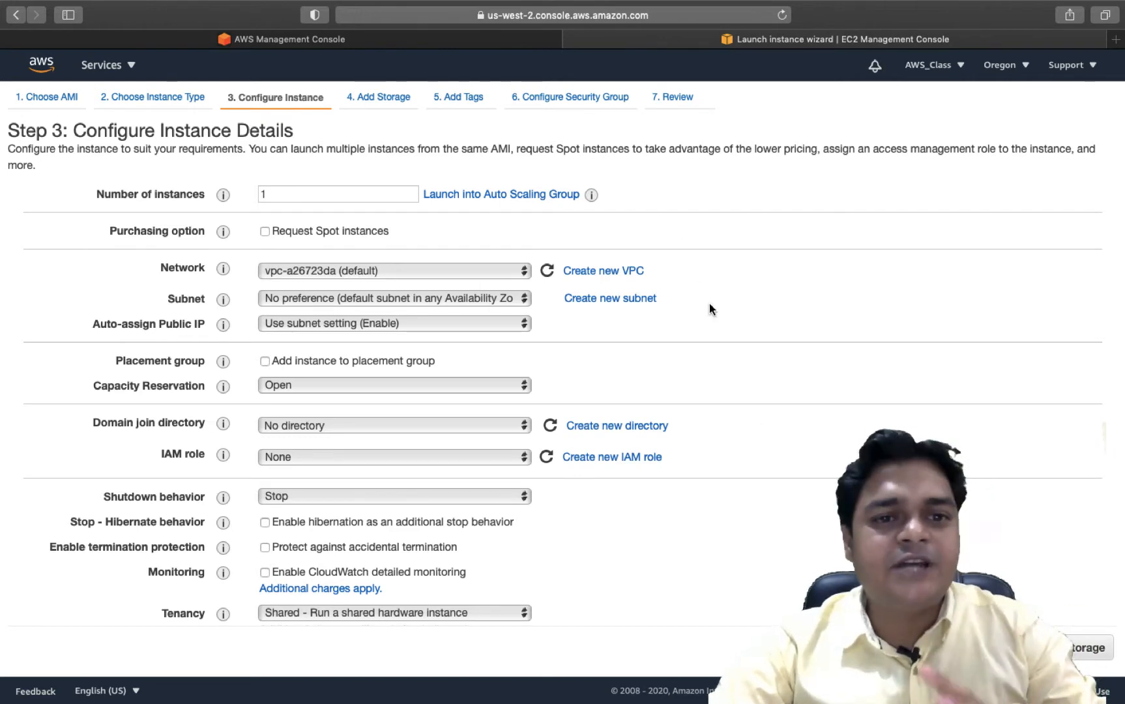
- Try 2 as the number of instances, and set it back to 1
click(277, 194)
key(BackSpace)
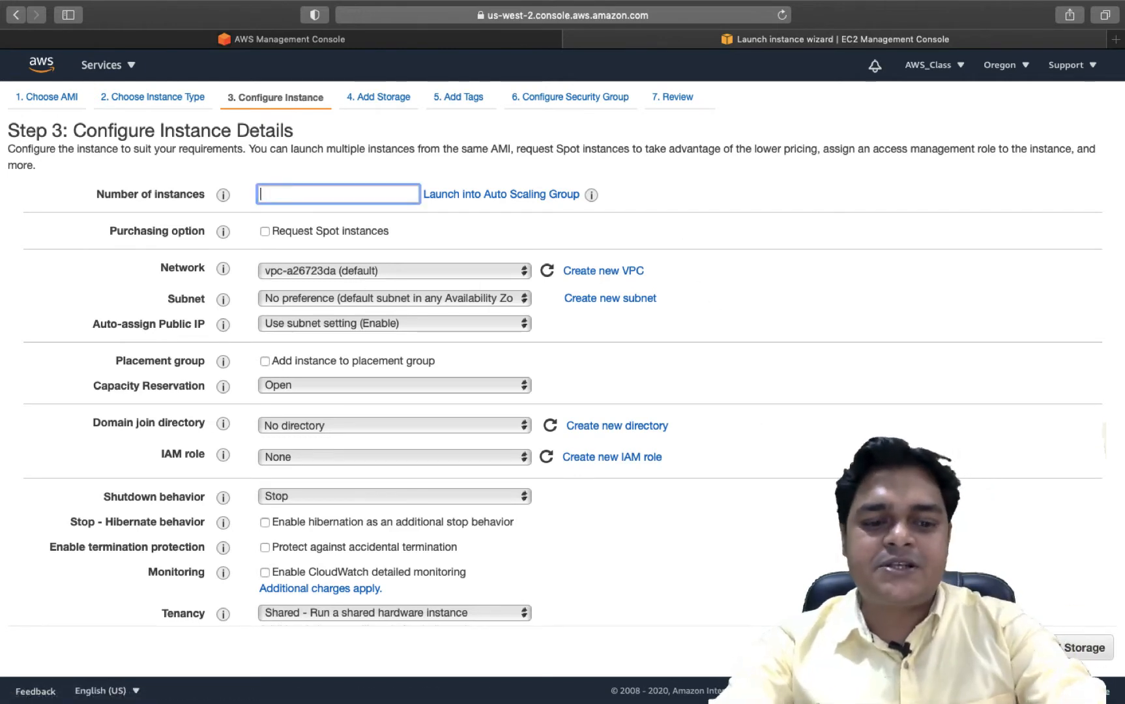
text(2)
key(BackSpace)
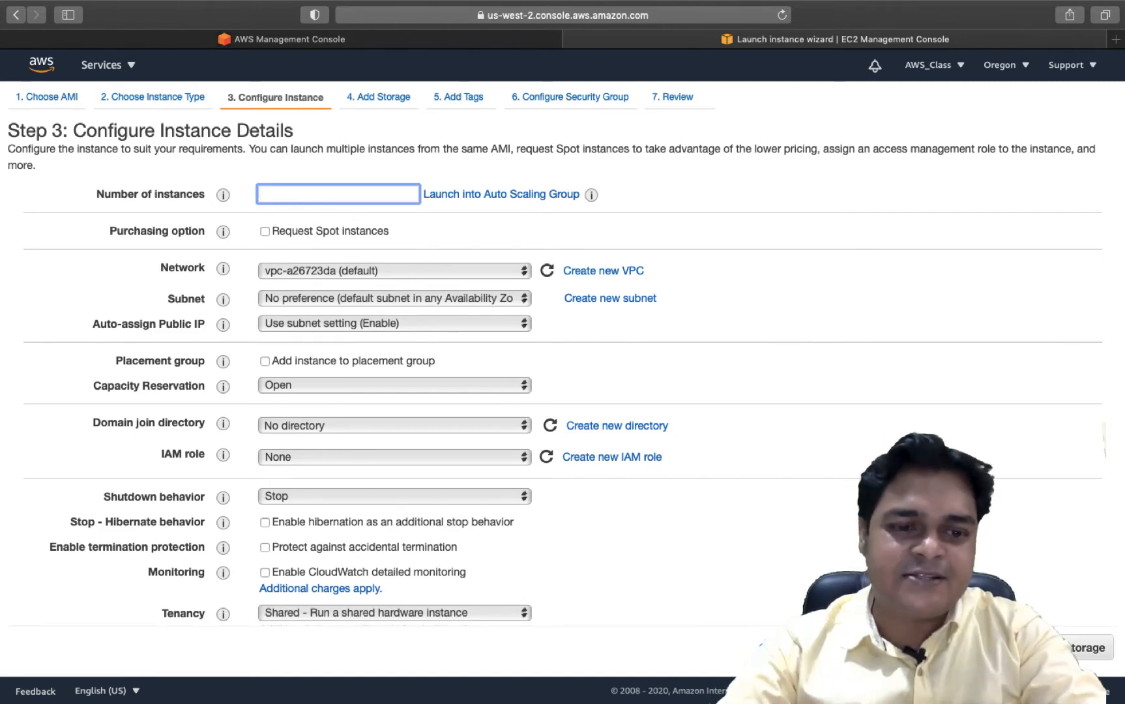
text(1)
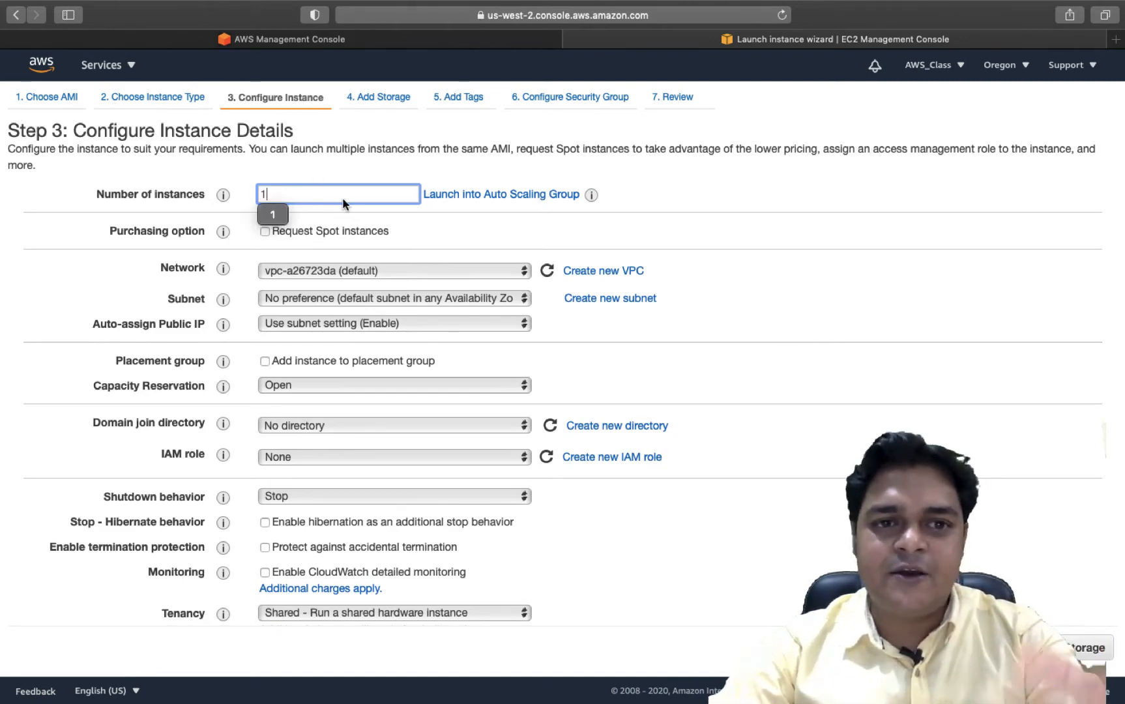
- Continue with the default instance details and storage, no tags and the launch-wizard-4 security group up to the launch review
click(1082, 648)
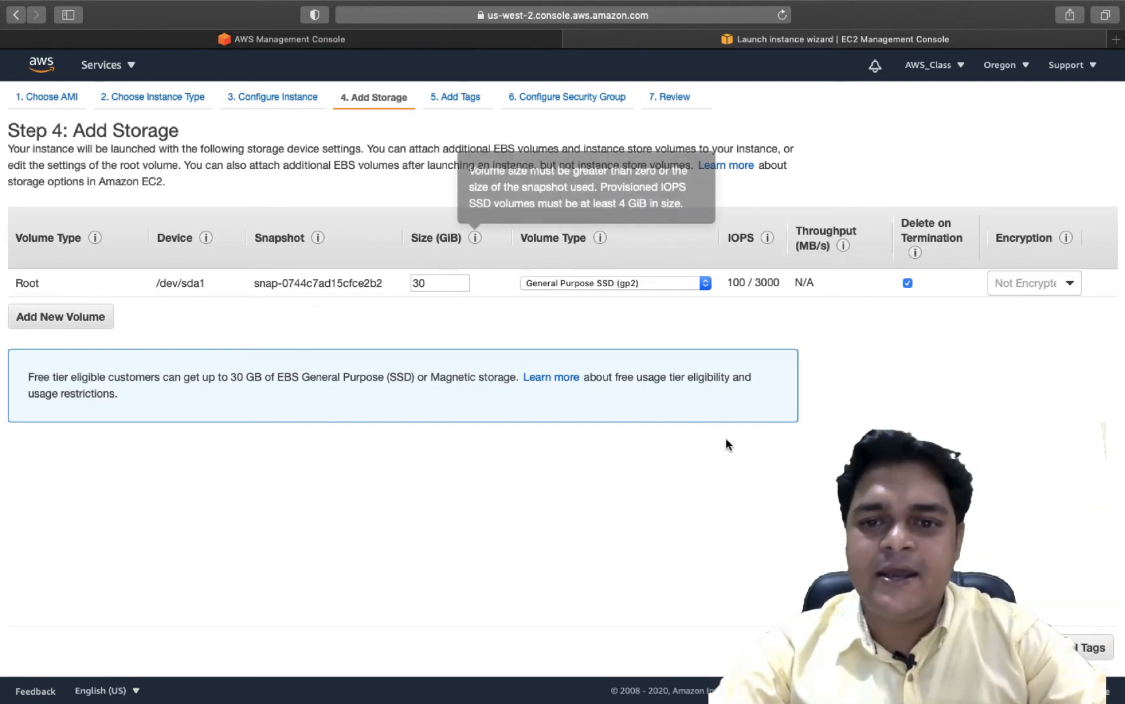
click(1087, 647)
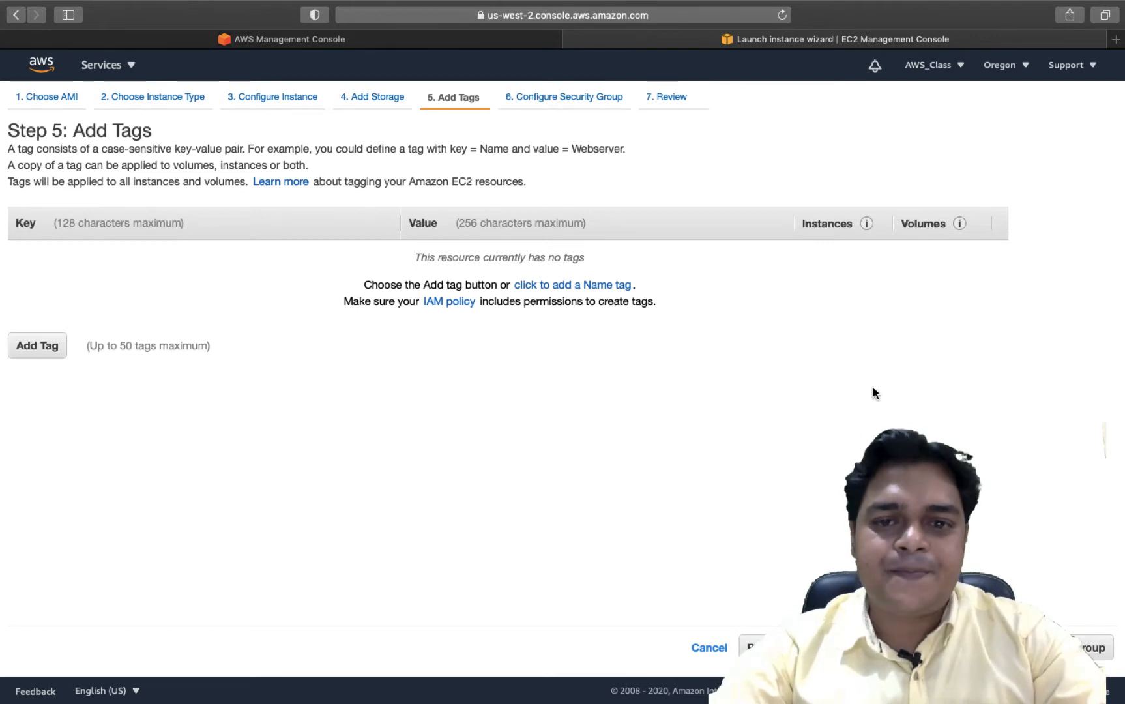
click(1087, 647)
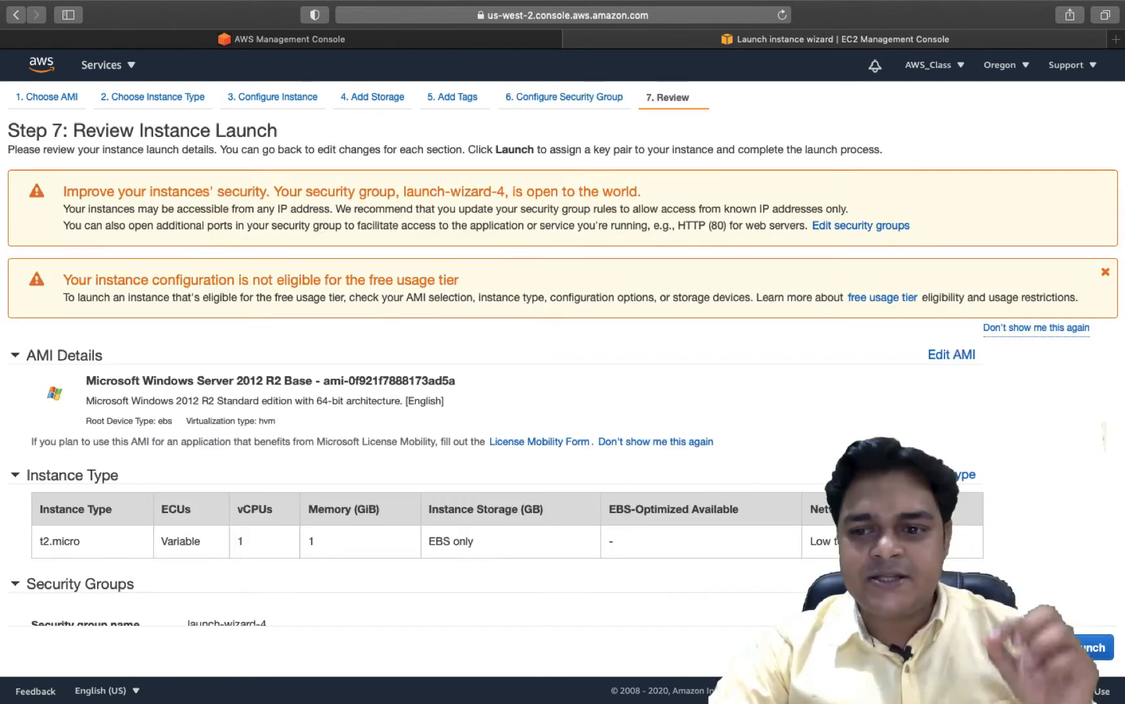
- Proceed from the launch review, create a new key pair named awstraining, and download it
click(1067, 647)
click(1100, 649)
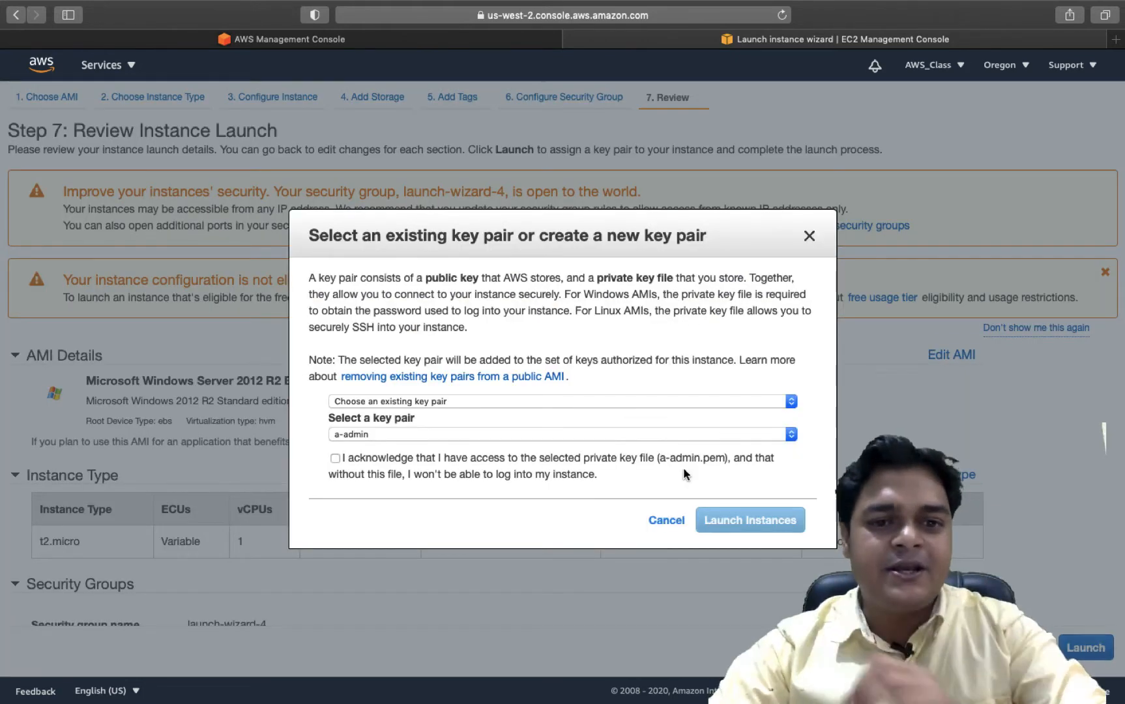
click(512, 400)
click(391, 413)
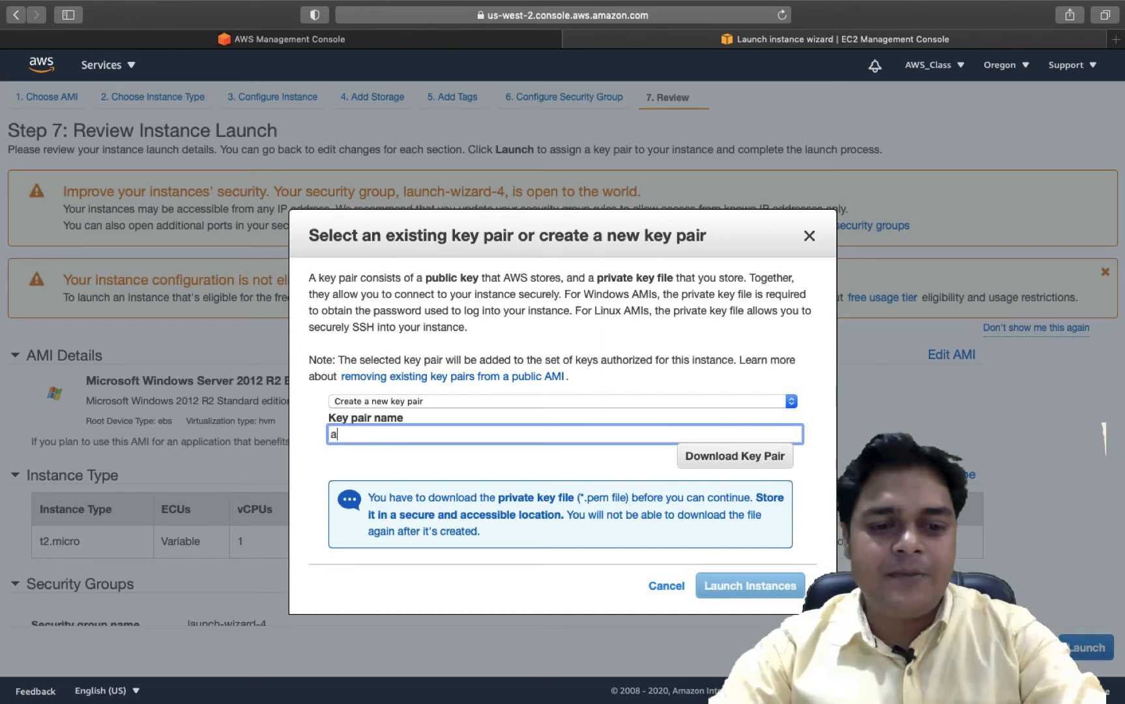
text(awstraining)
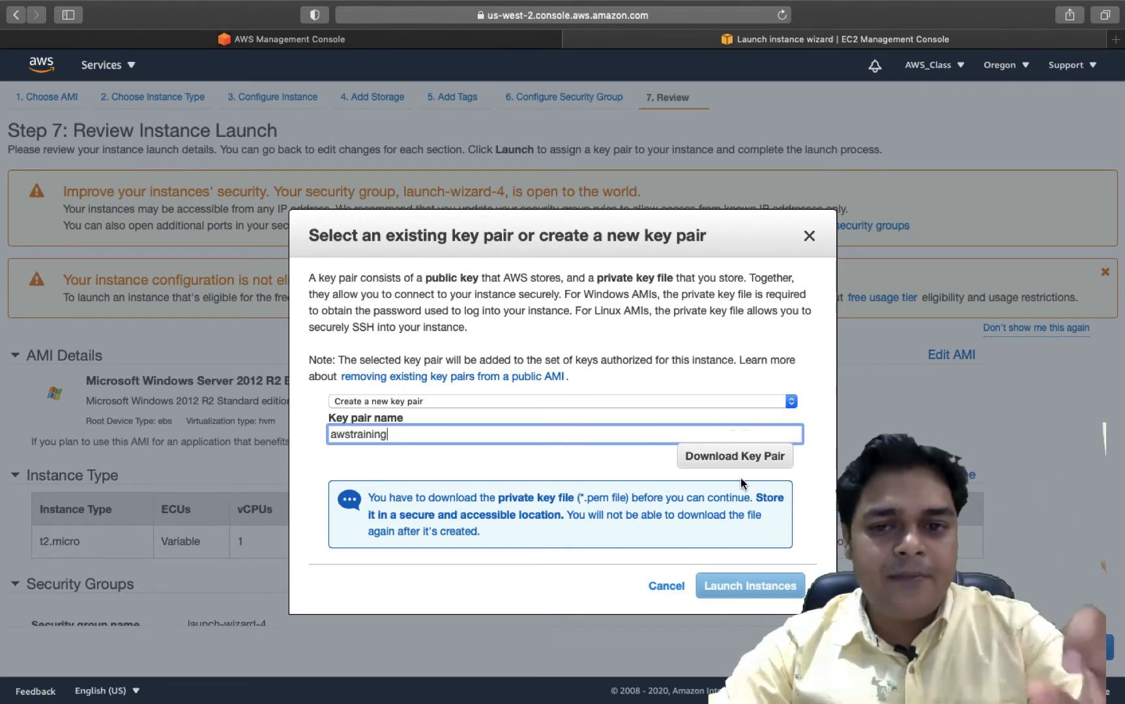
click(725, 456)
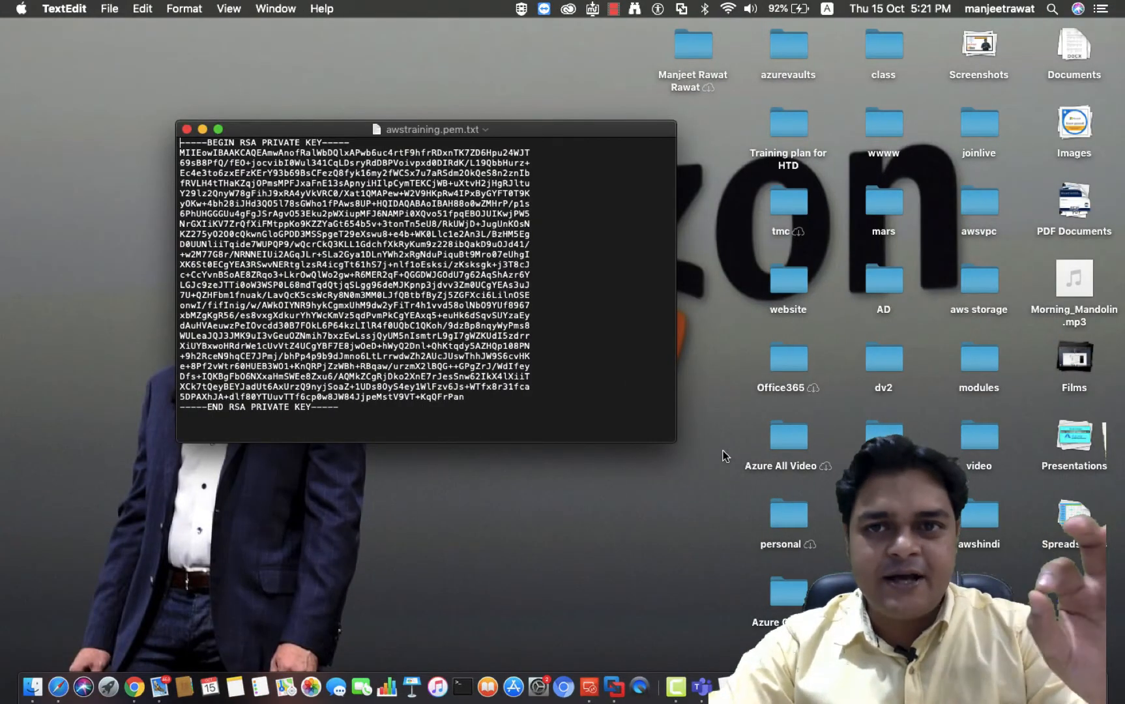
- Return to the browser, launch the instance with the awstraining key pair, and open the instances list
key(ctrl+Right)
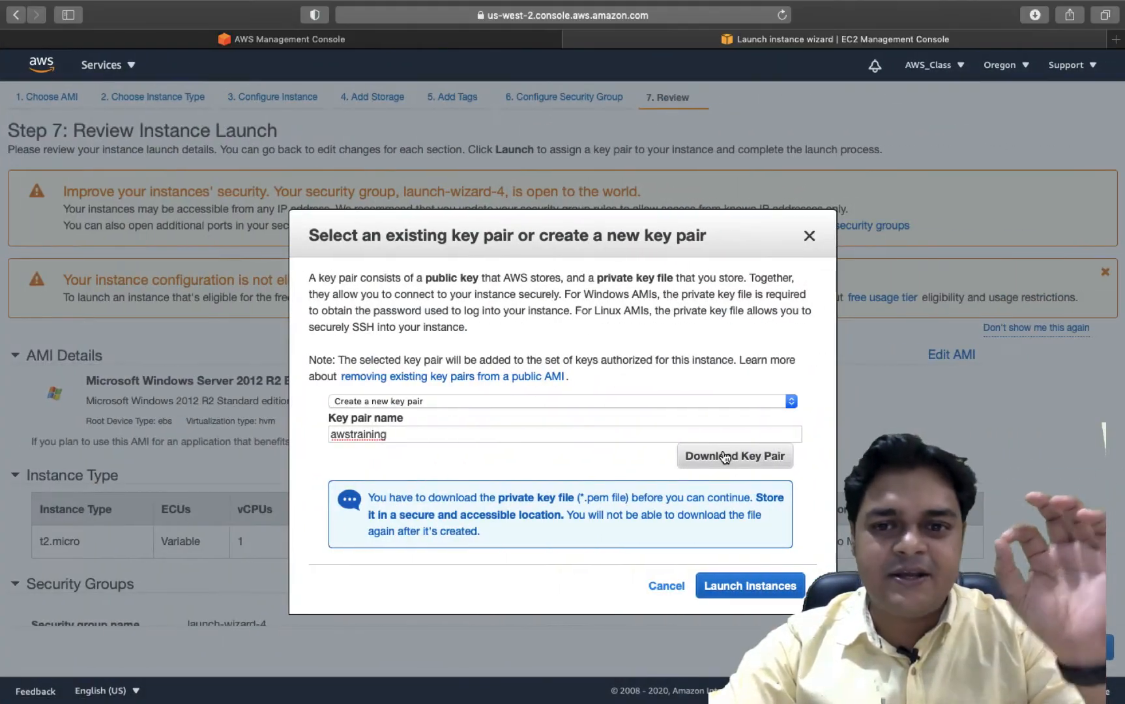
click(746, 598)
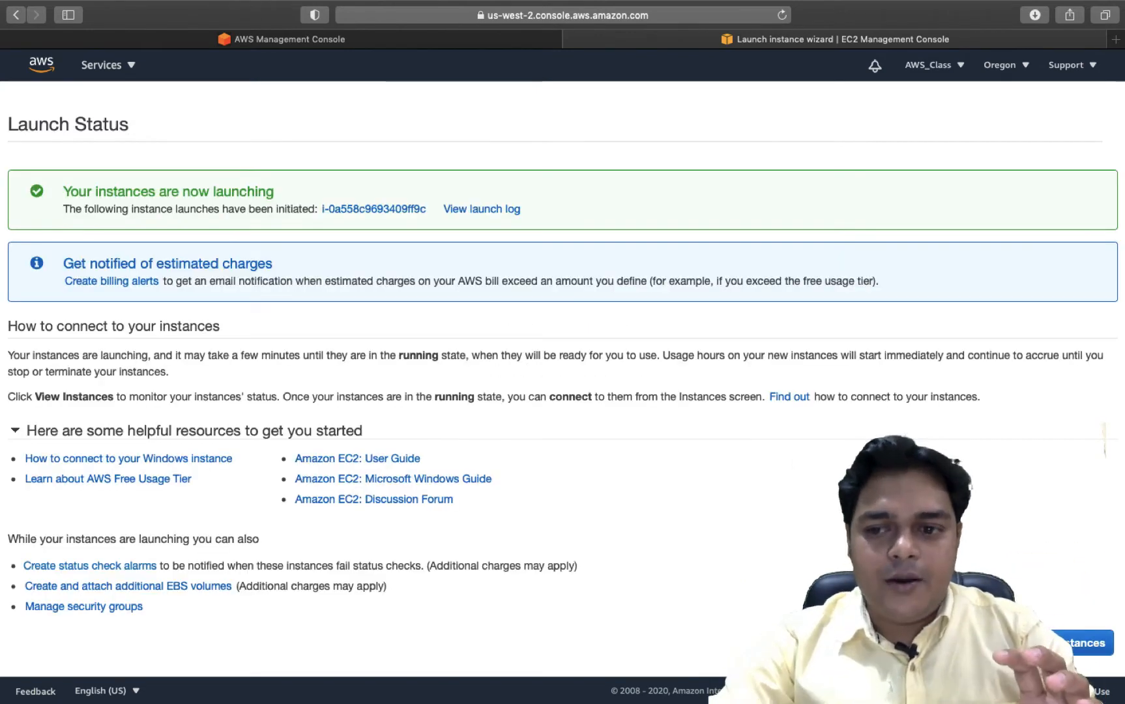
click(1089, 647)
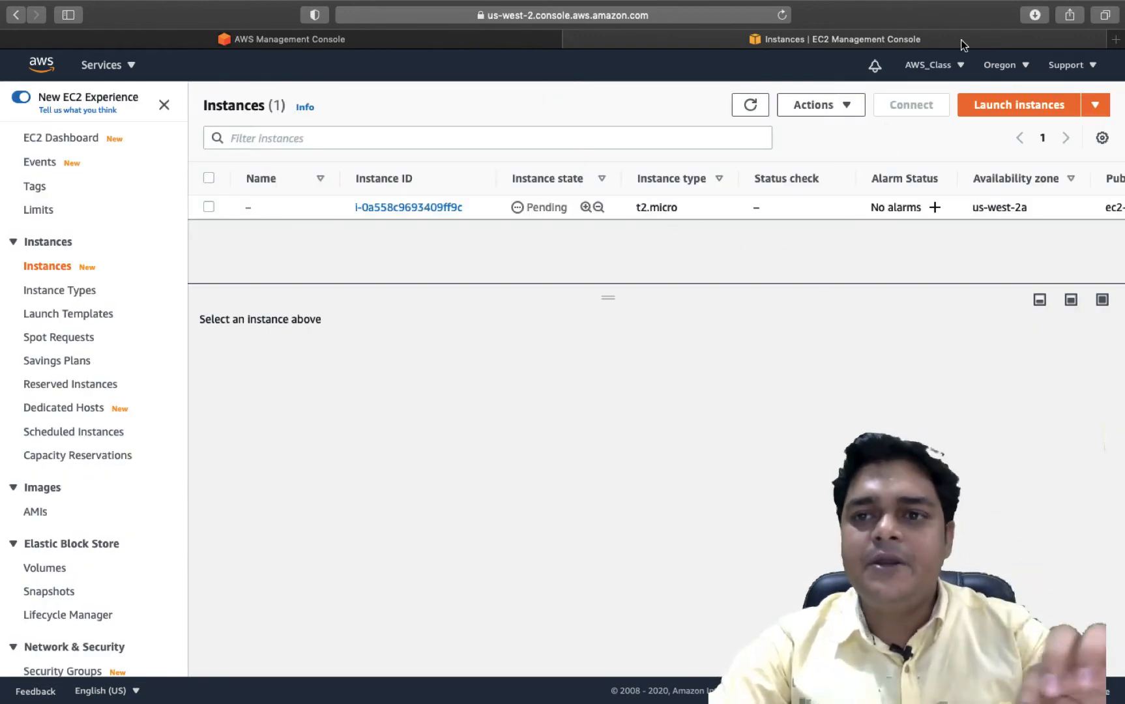
- Reveal the downloaded awstraining.pem.txt key file in Finder from the browser's downloads
click(1035, 15)
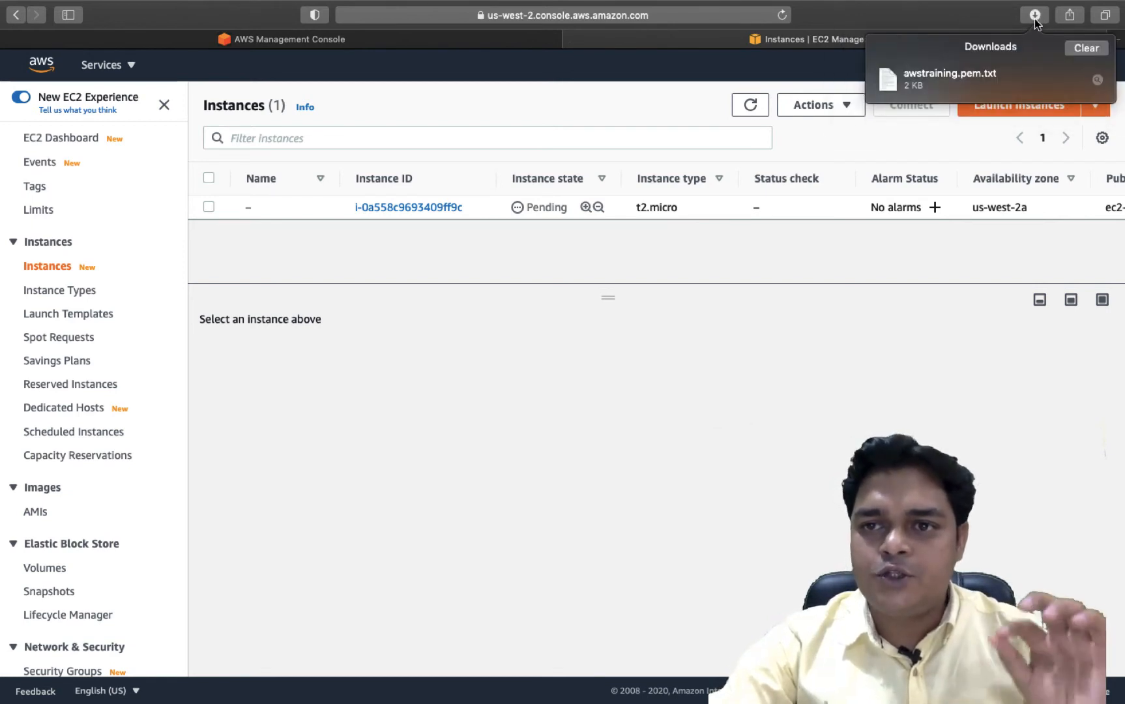
click(1102, 83)
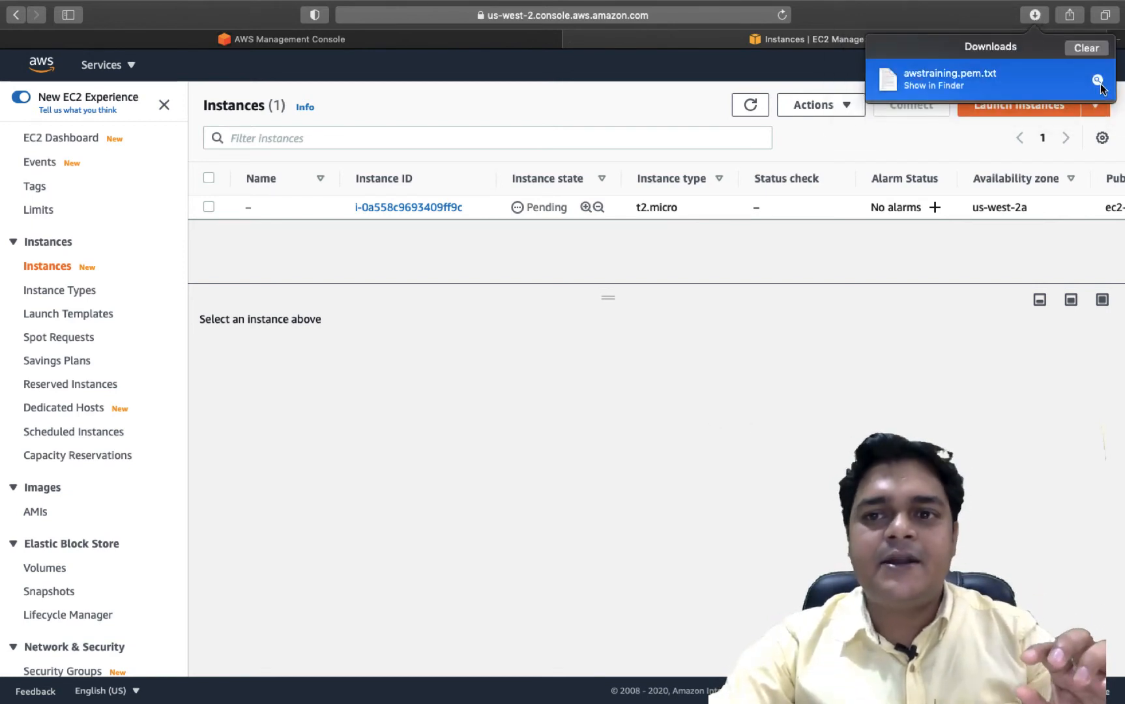
click(1100, 80)
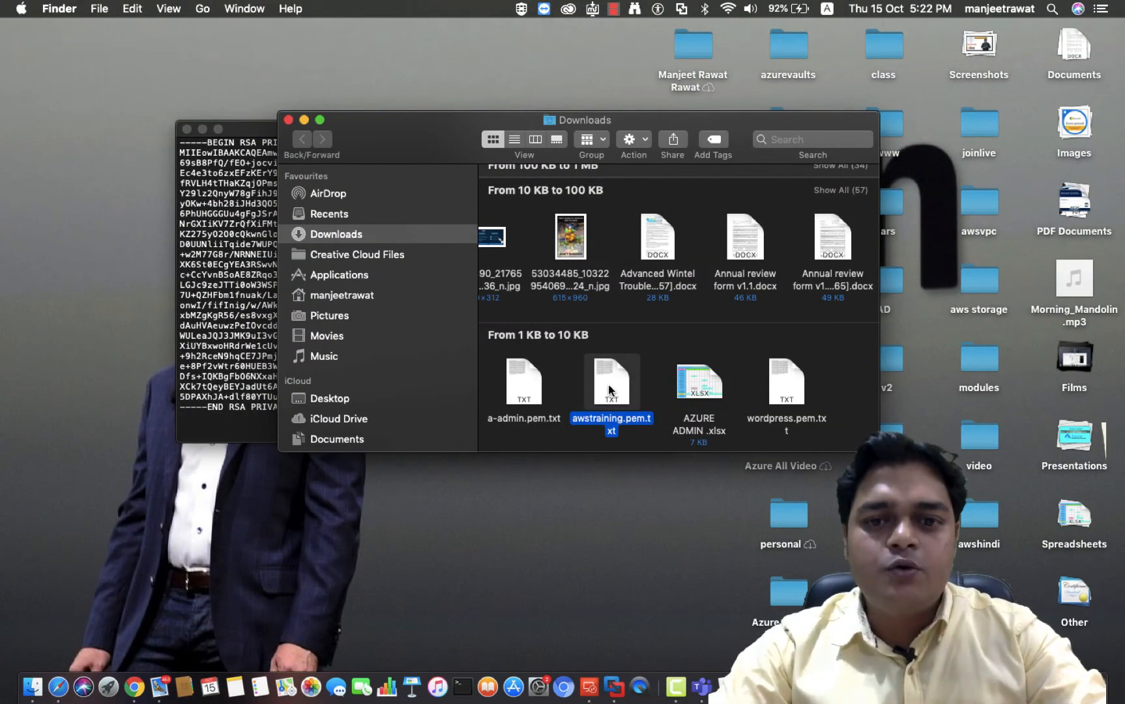
- Rename the downloaded key file awstraining.pem, accepting the change to the .pem extension
right_click(613, 431)
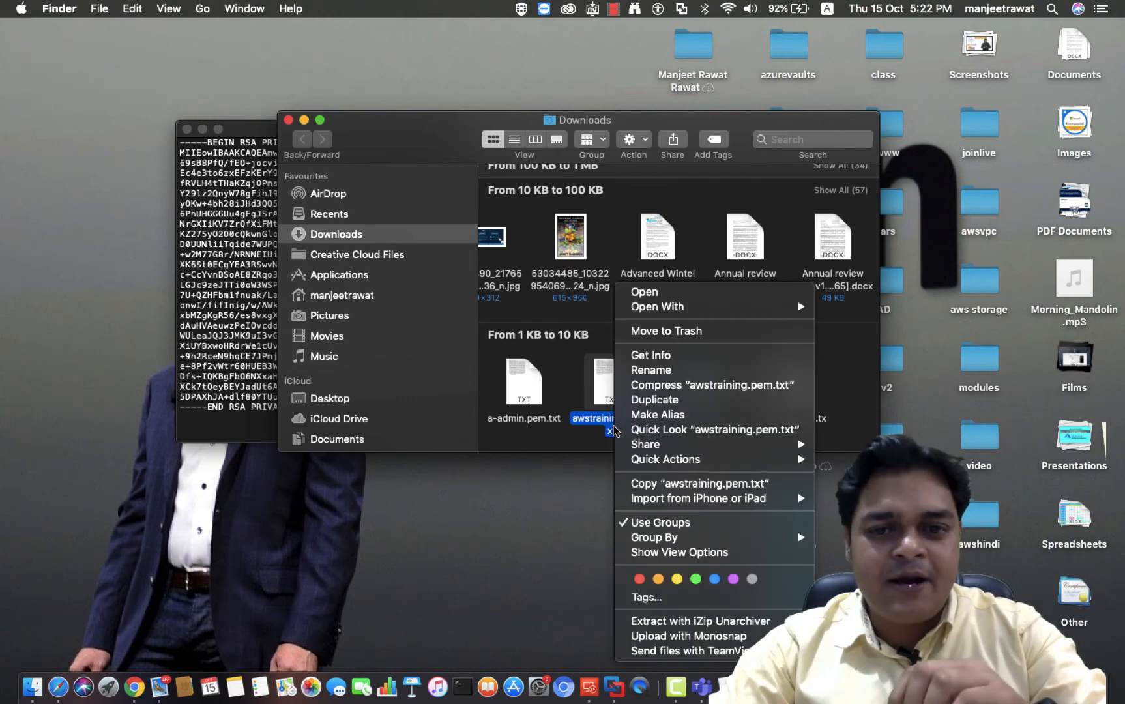
click(651, 369)
click(625, 427)
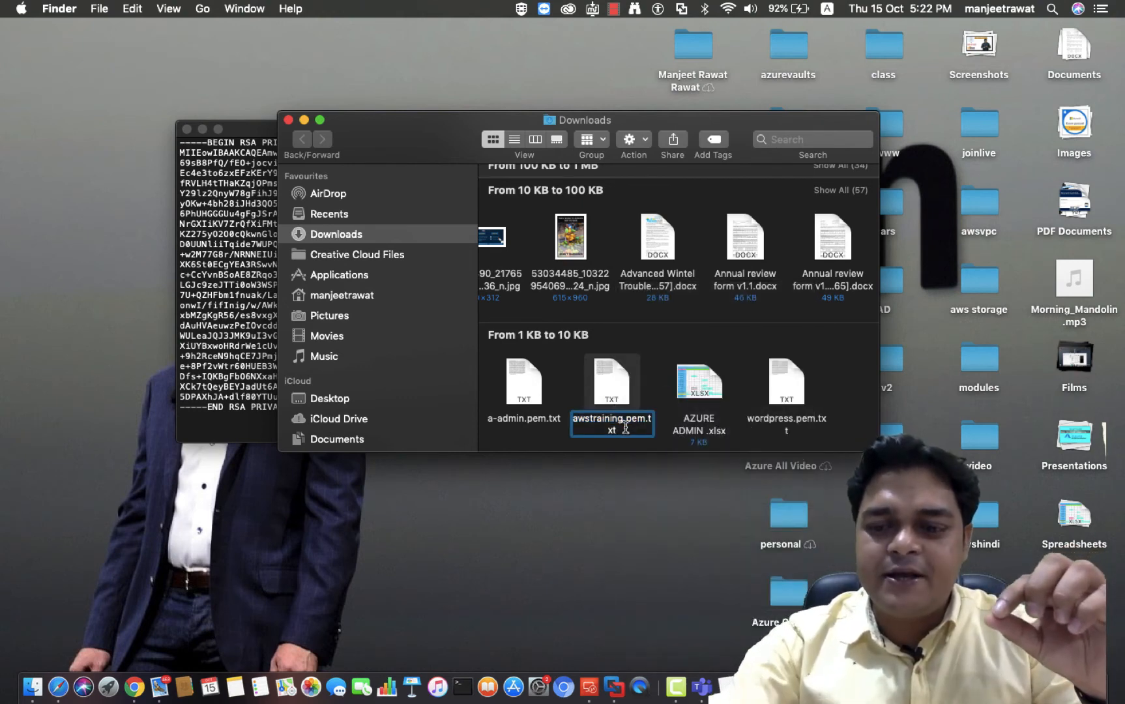
key(BackSpace)
key(BackSpace)
key(BackSpace)
key(BackSpace)
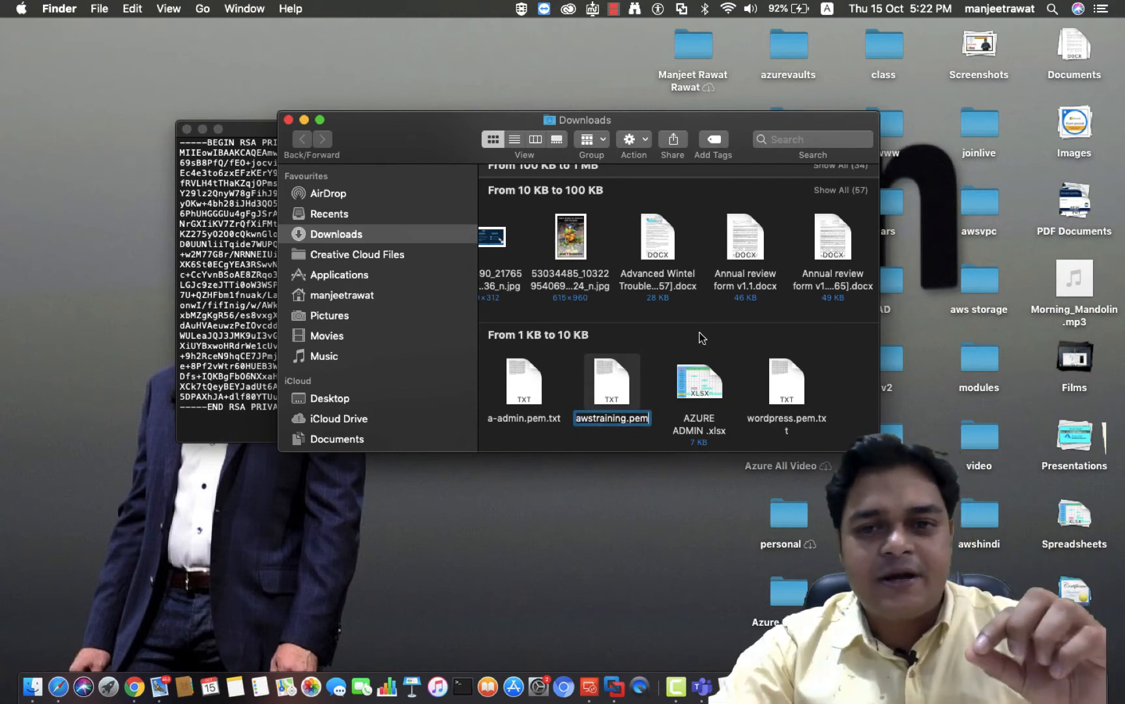
key(Return)
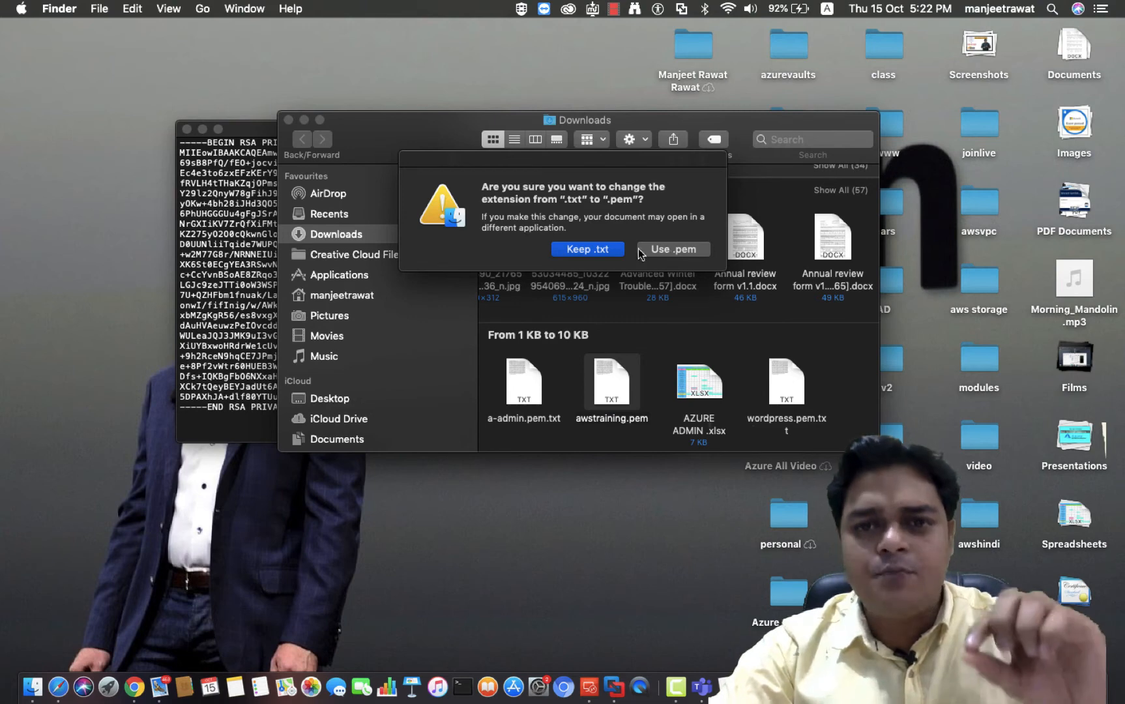
click(674, 251)
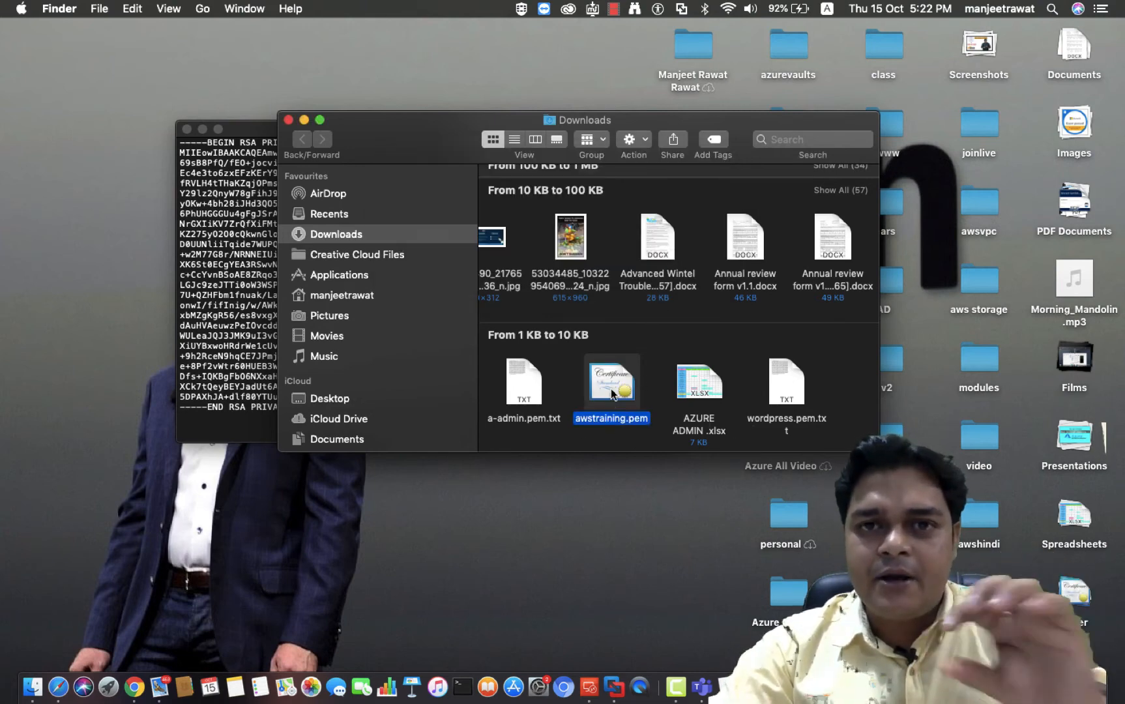
- Move awstraining.pem from Downloads to the desktop, and close the Downloads and key text windows
drag(611, 393, 546, 565)
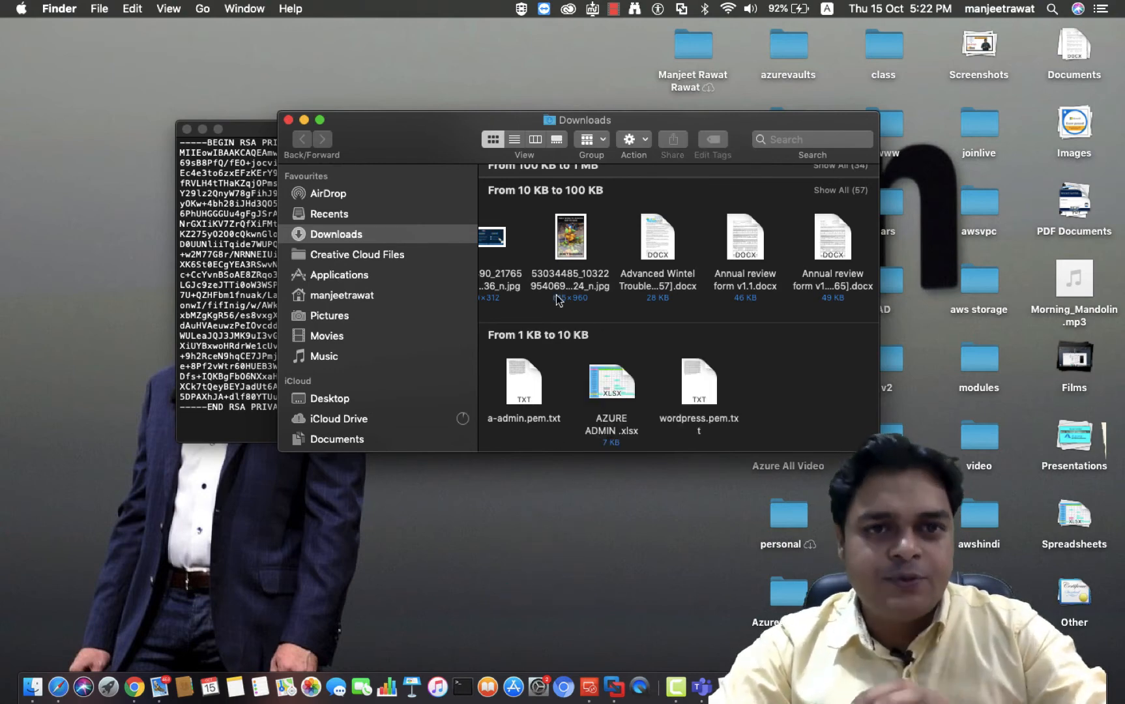
click(289, 121)
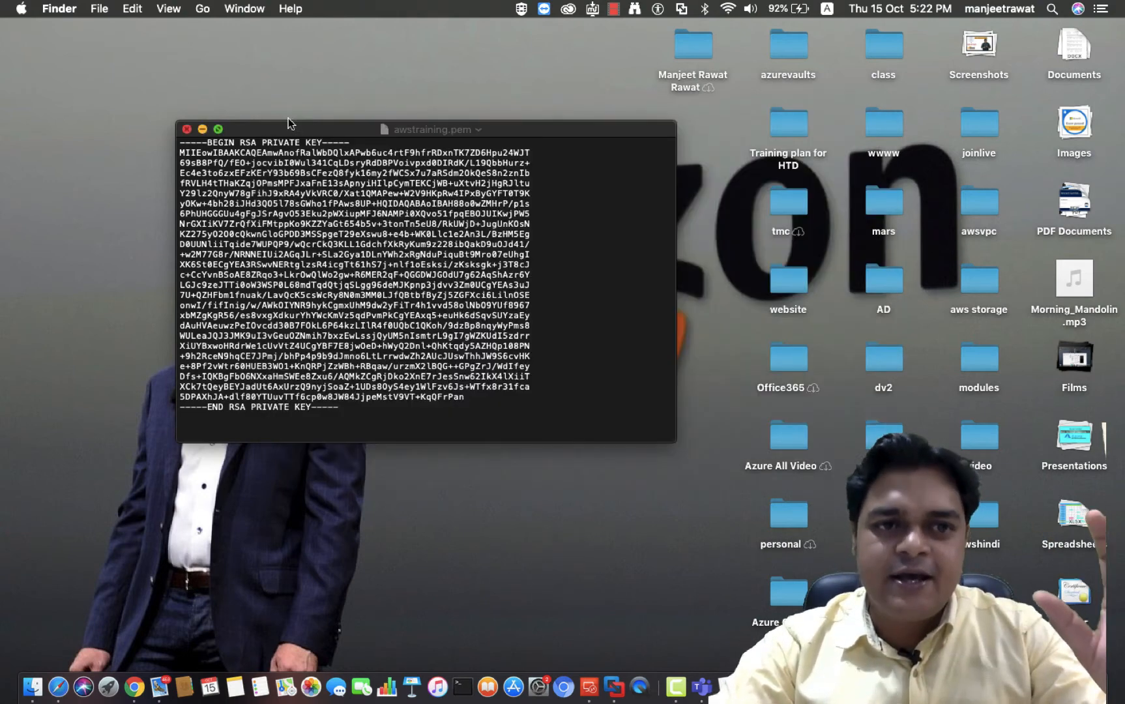
click(186, 128)
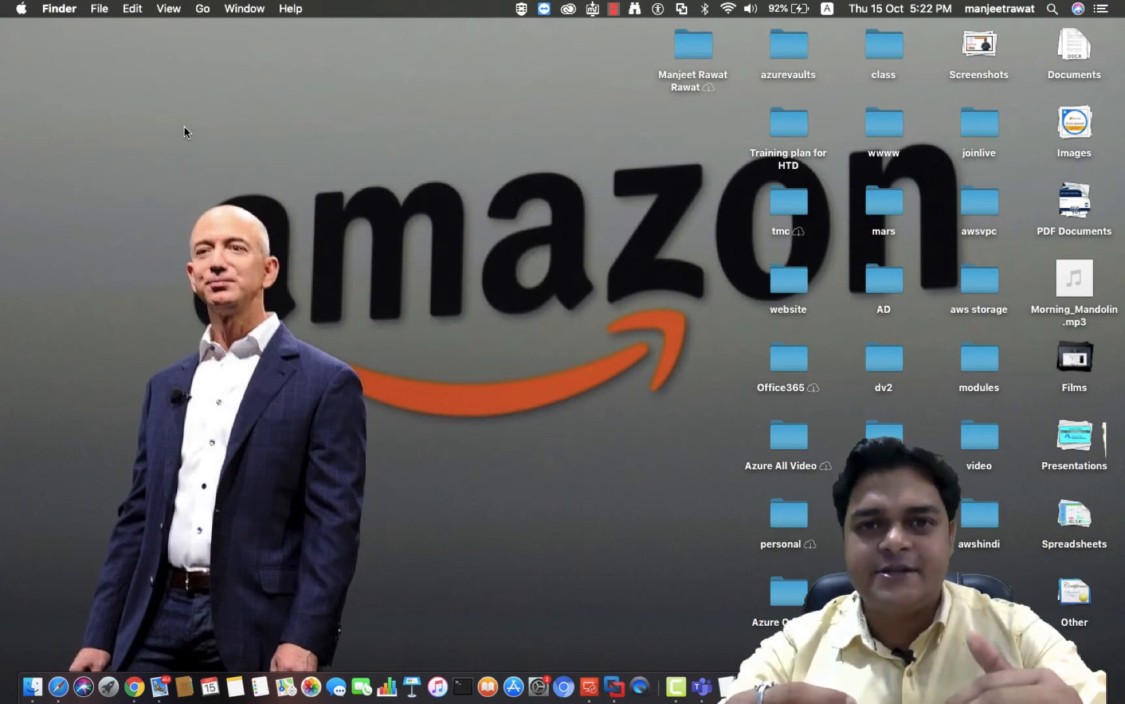
- Return to the browser, reveal the moved key file in Finder again, and clear the downloads list
key(ctrl+Right)
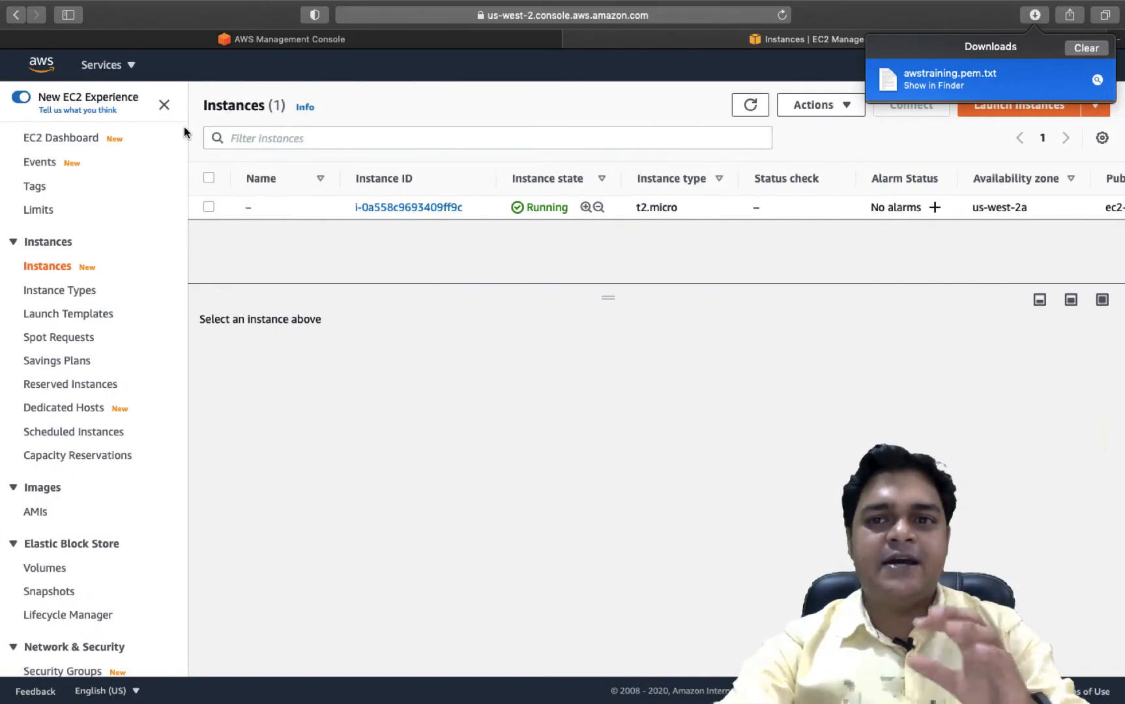
click(1098, 79)
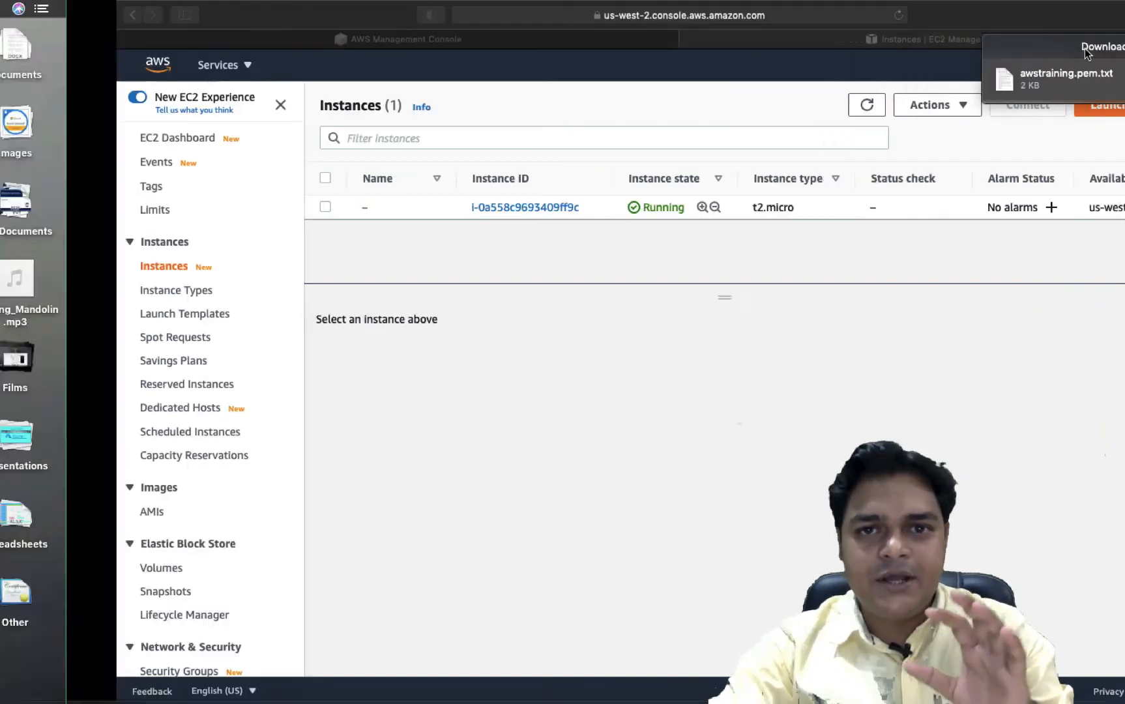
key(ctrl+Right)
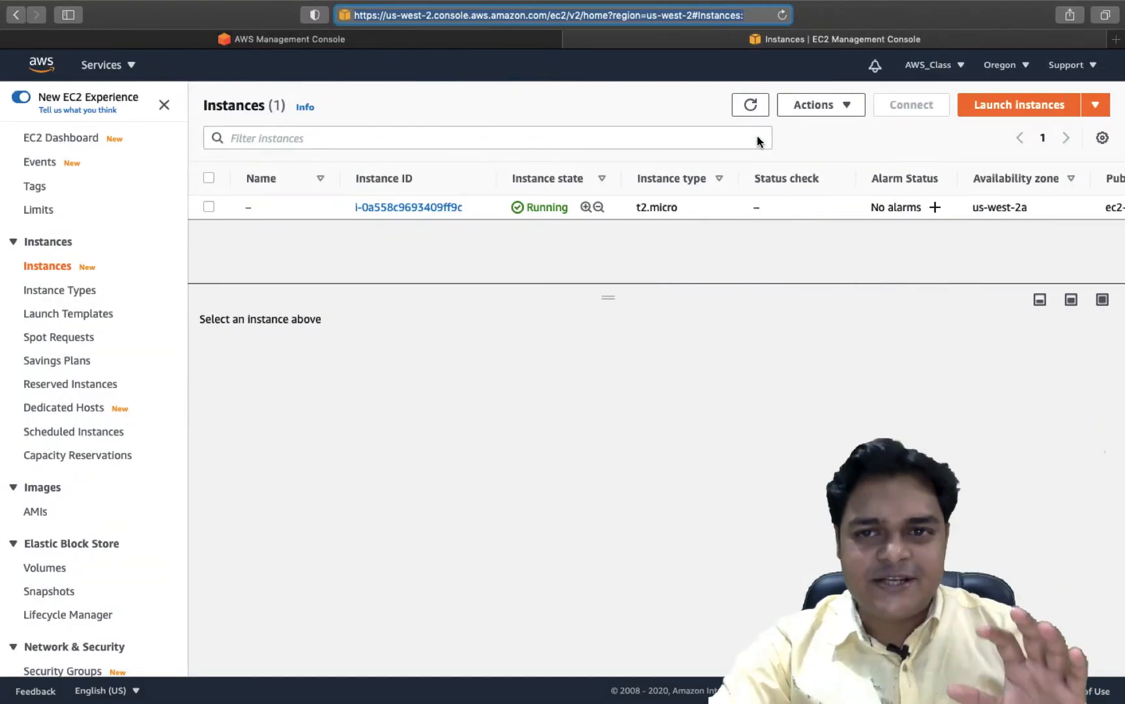
- Refresh the instances list and select the new t2.micro instance to show its details
click(740, 106)
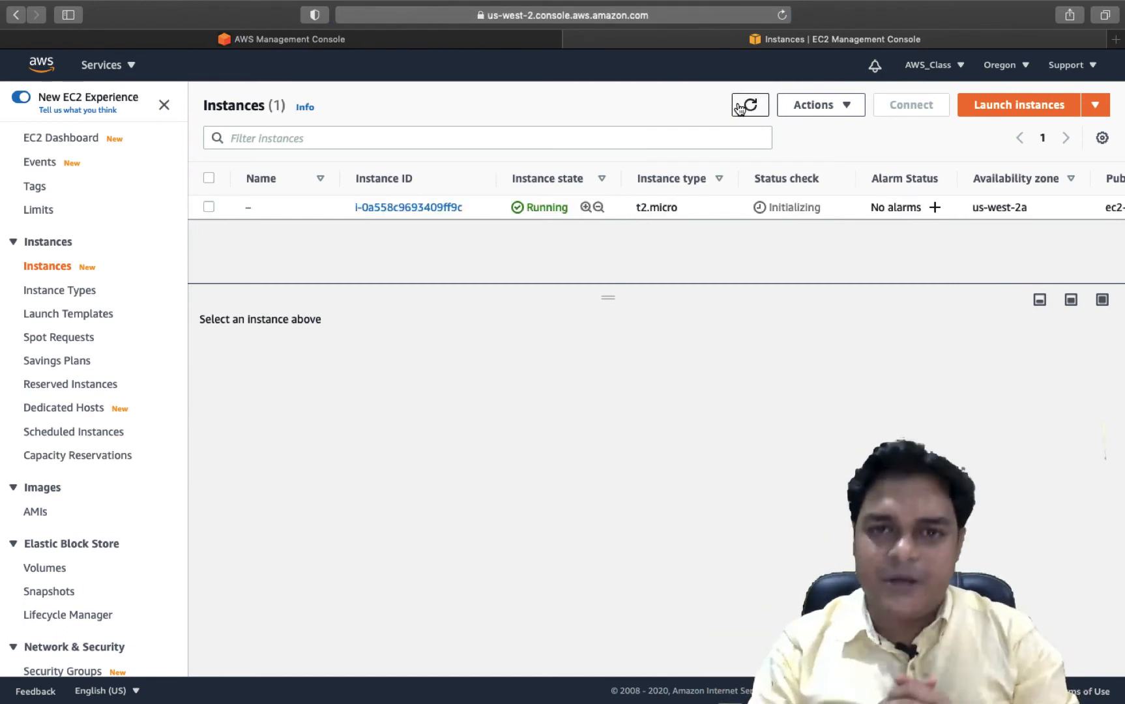
click(739, 107)
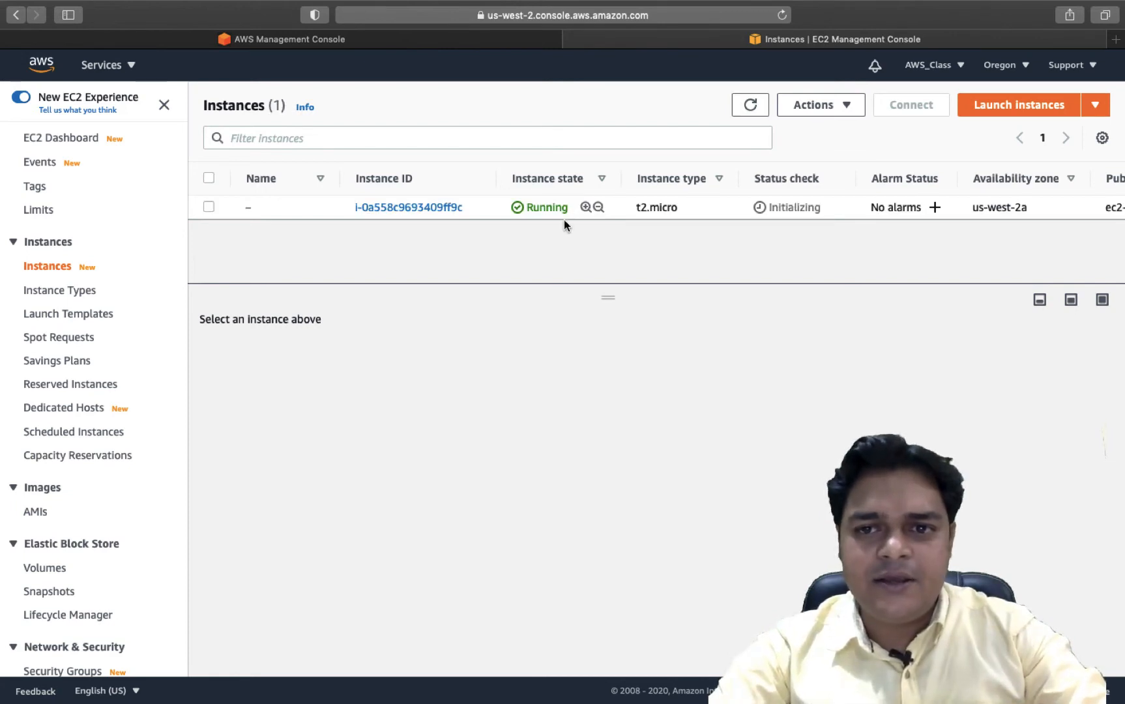
click(209, 207)
click(208, 206)
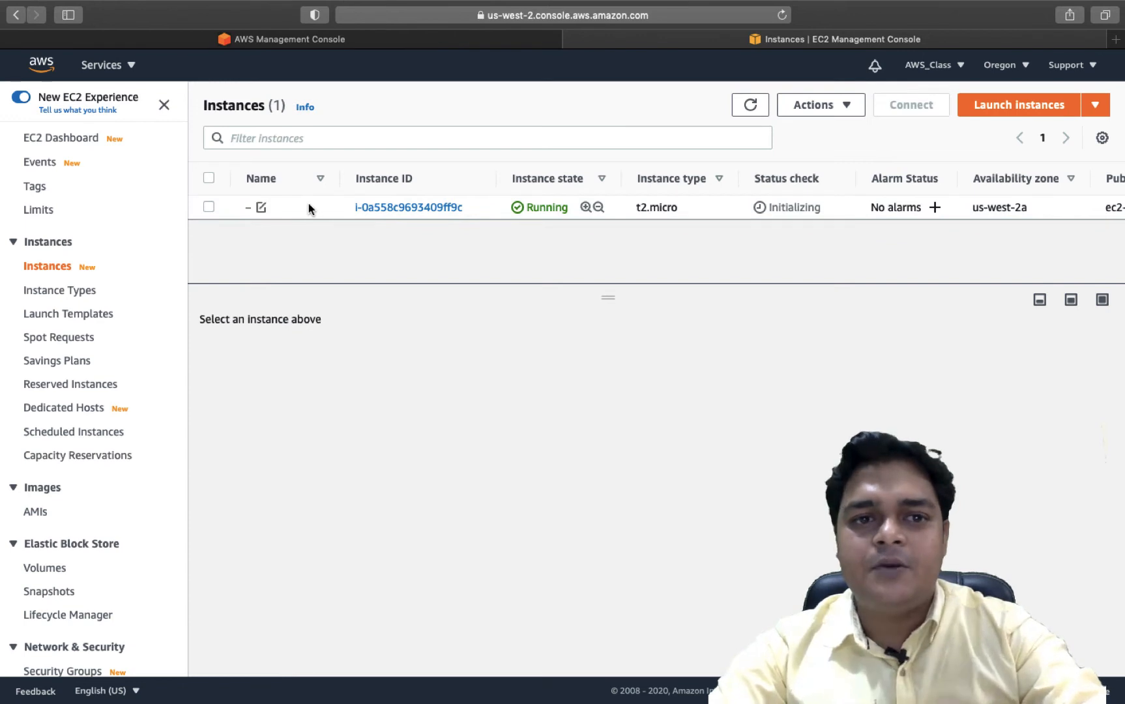
click(209, 208)
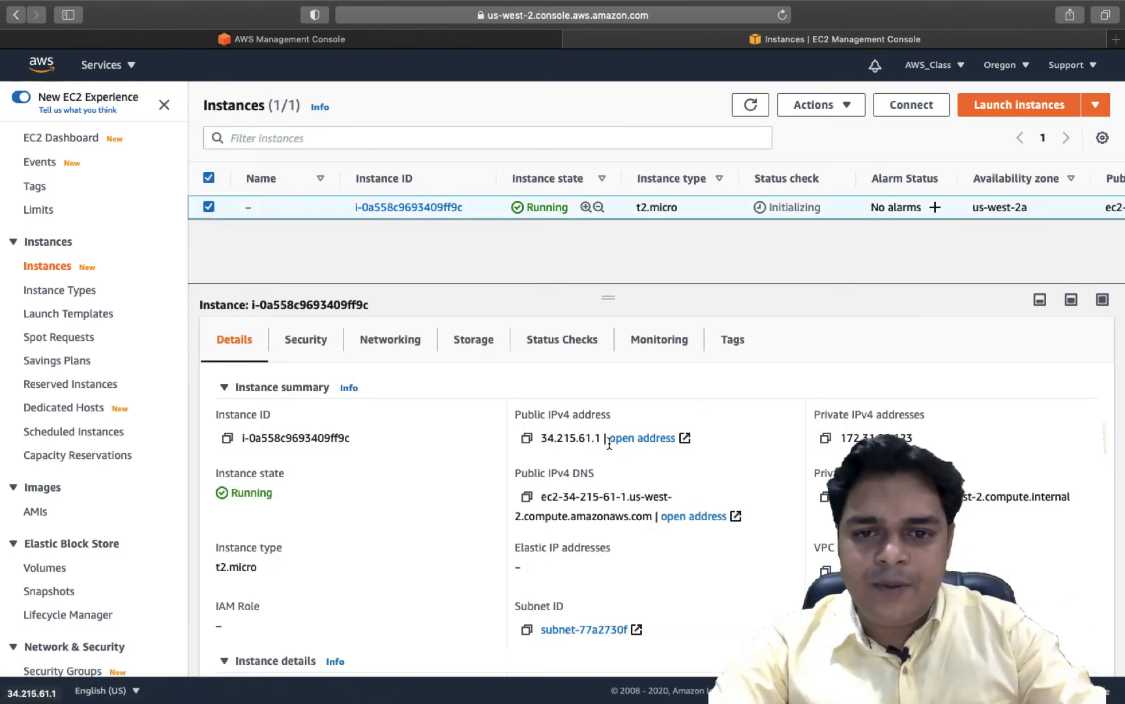
- Copy the selected instance's public IPv4 address from its summary
drag(603, 438, 524, 437)
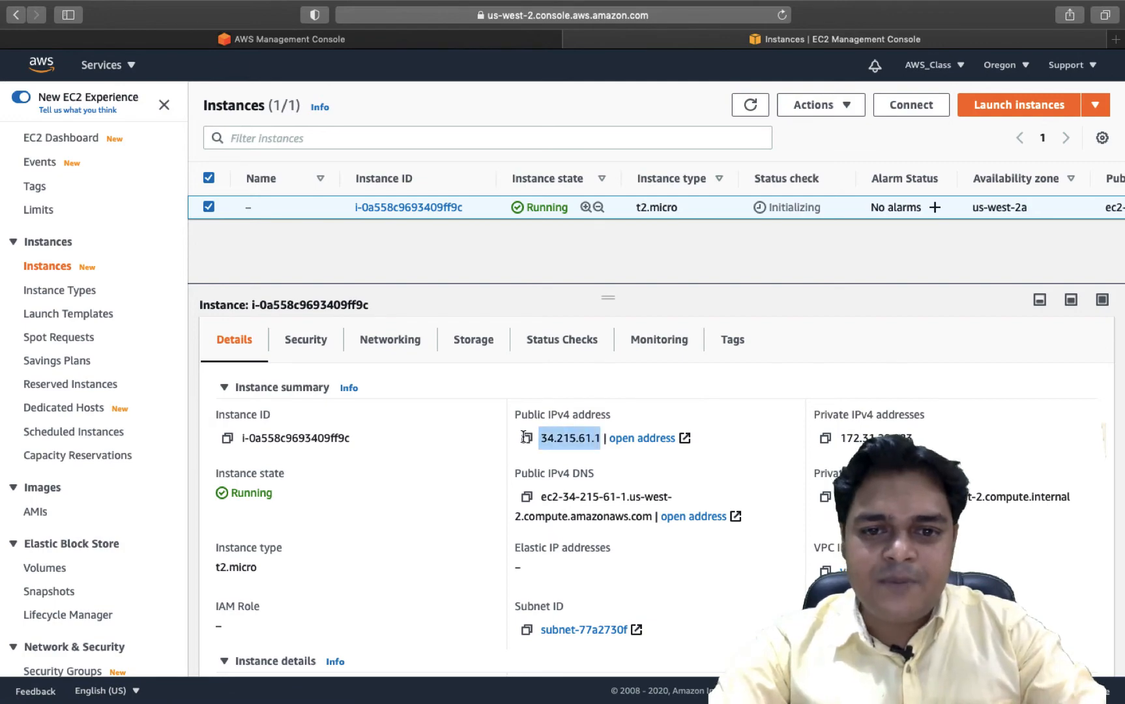
right_click(559, 441)
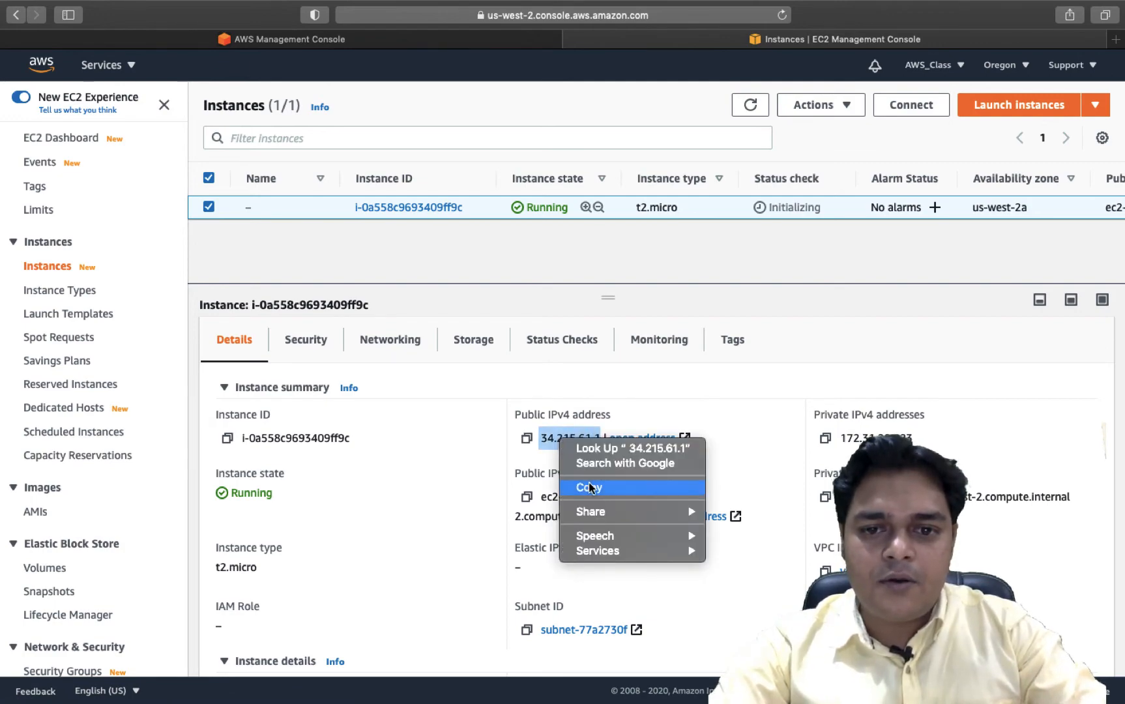
click(590, 485)
- Switch to Microsoft Remote Desktop and set the AWS -Instance connection's PC name to the copied address 34.215.61.1
key(ctrl+Left)
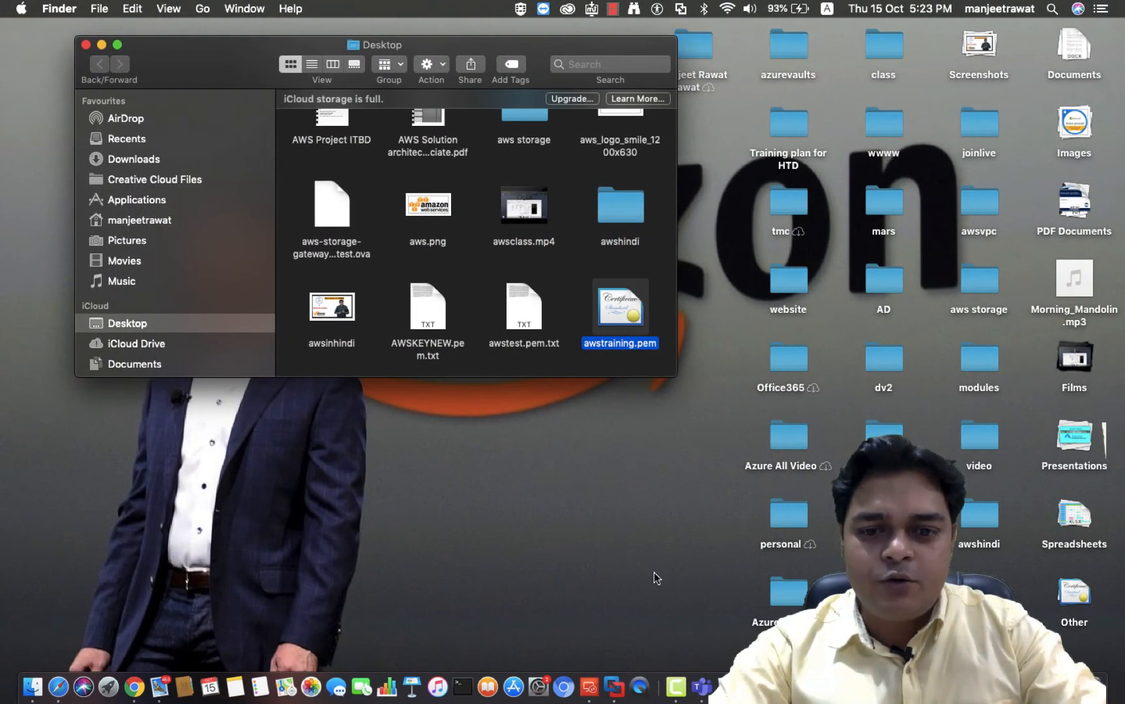
click(589, 686)
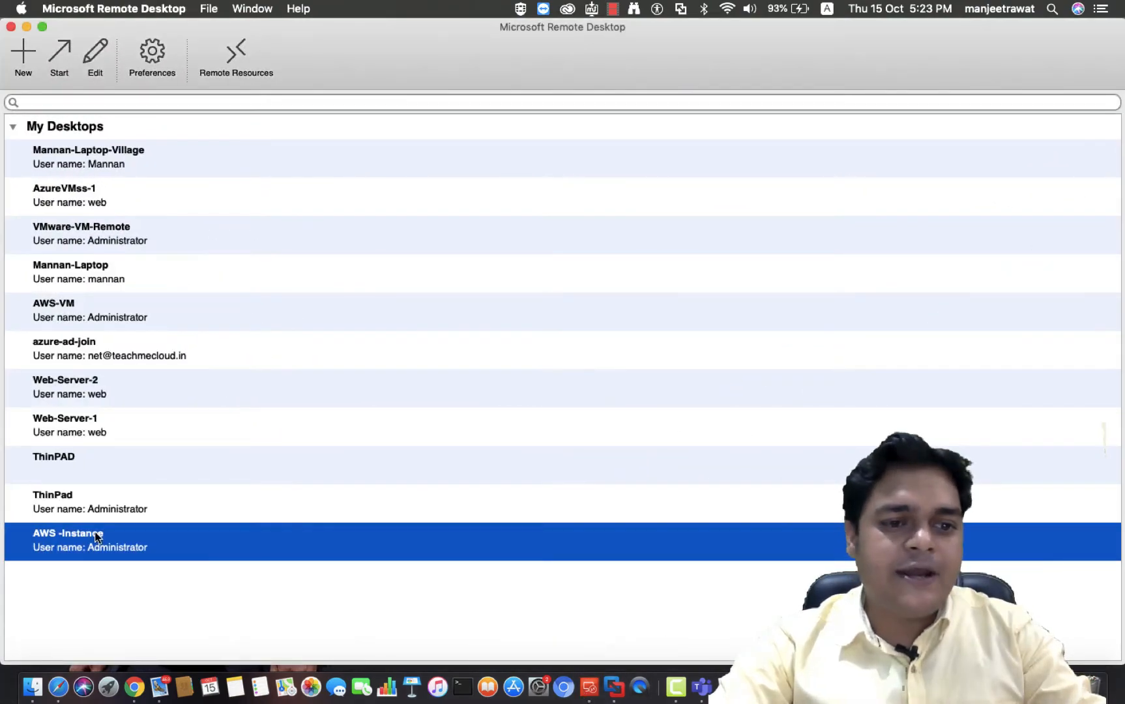
right_click(96, 535)
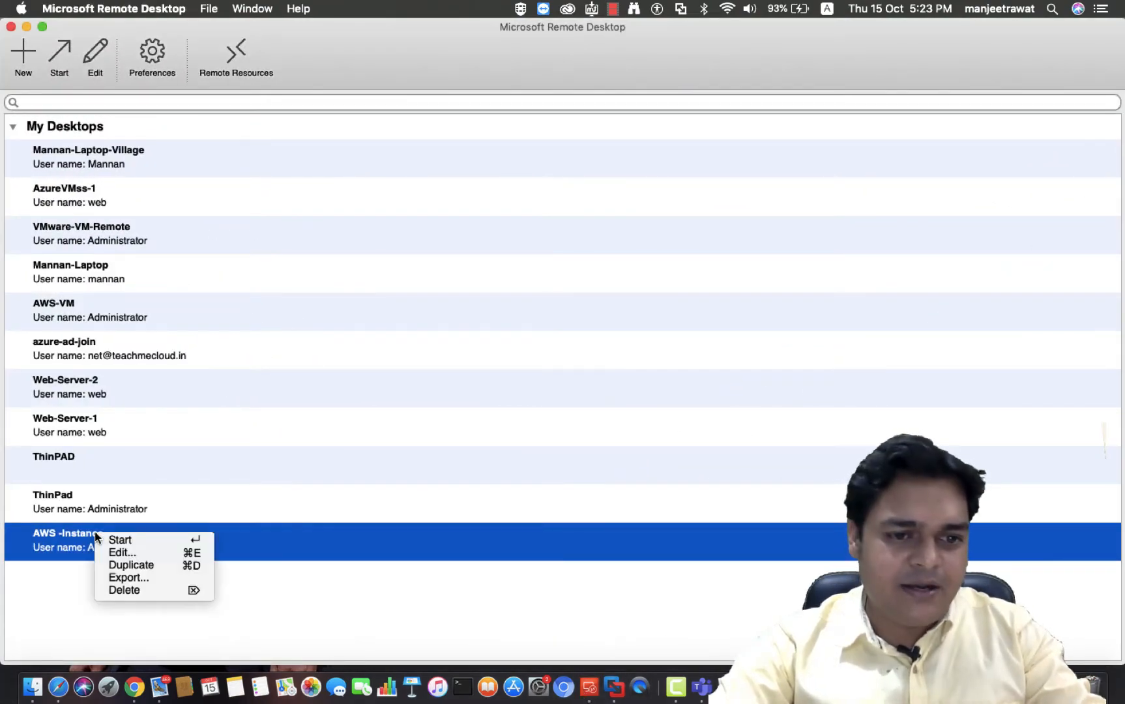
click(124, 550)
key(Tab)
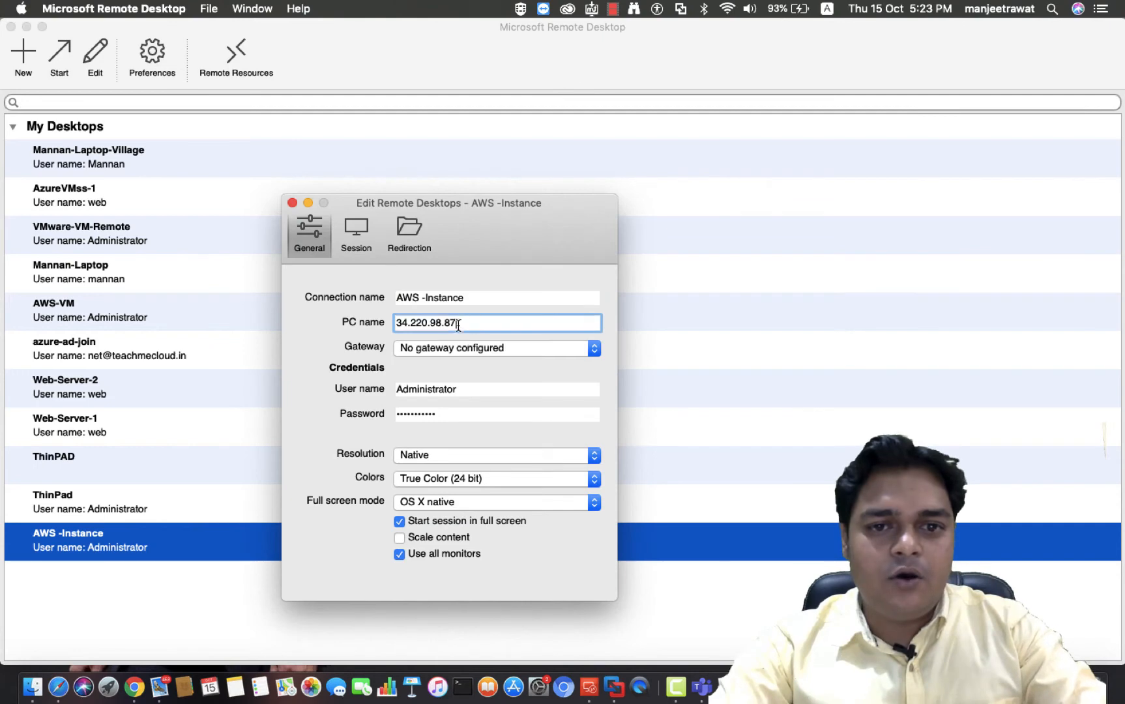
key(super+v)
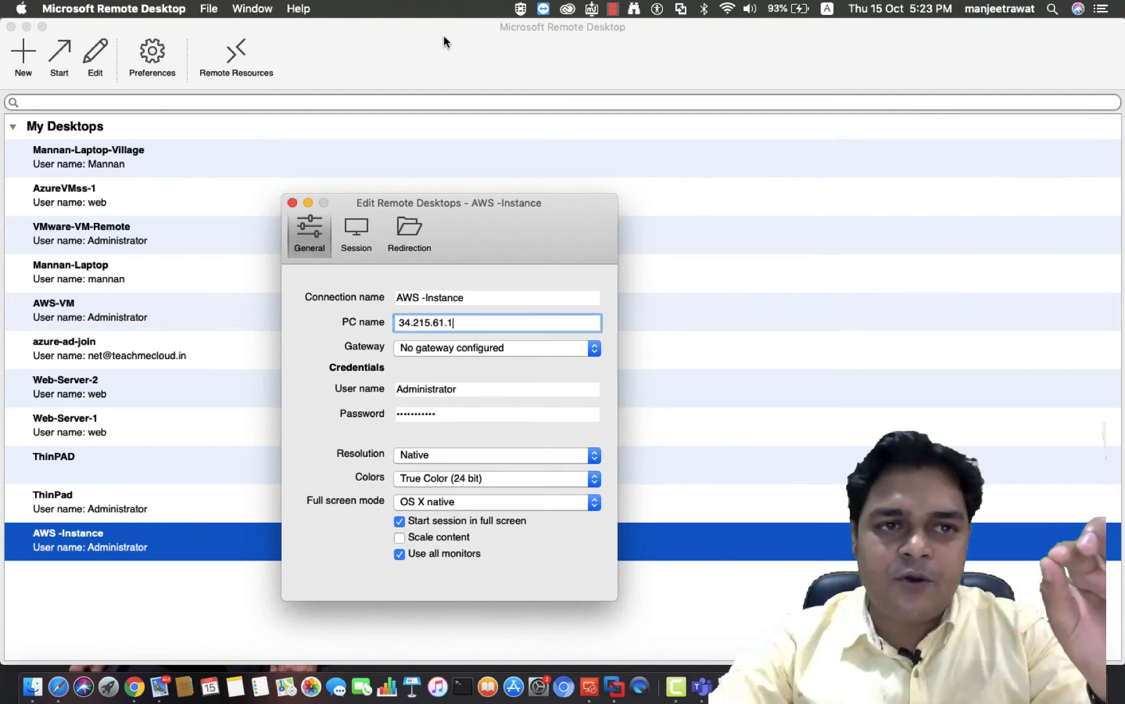
- Reopen the AWS -Instance connection for editing in full screen and clear its saved password
click(42, 28)
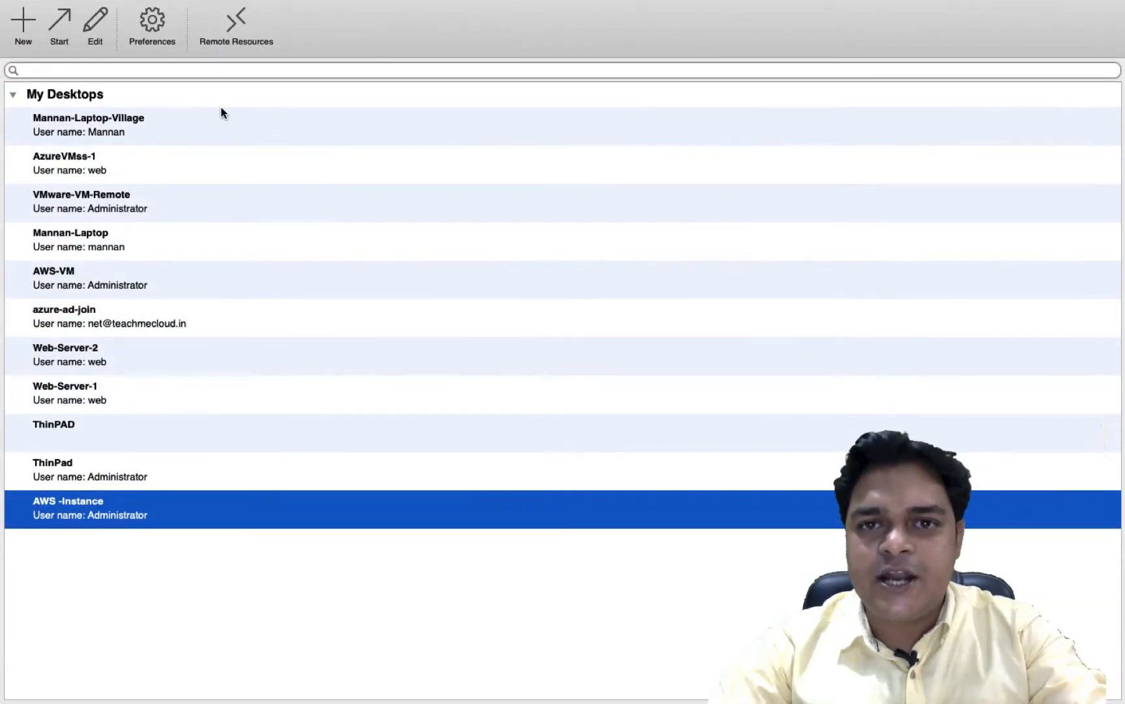
right_click(211, 499)
click(247, 520)
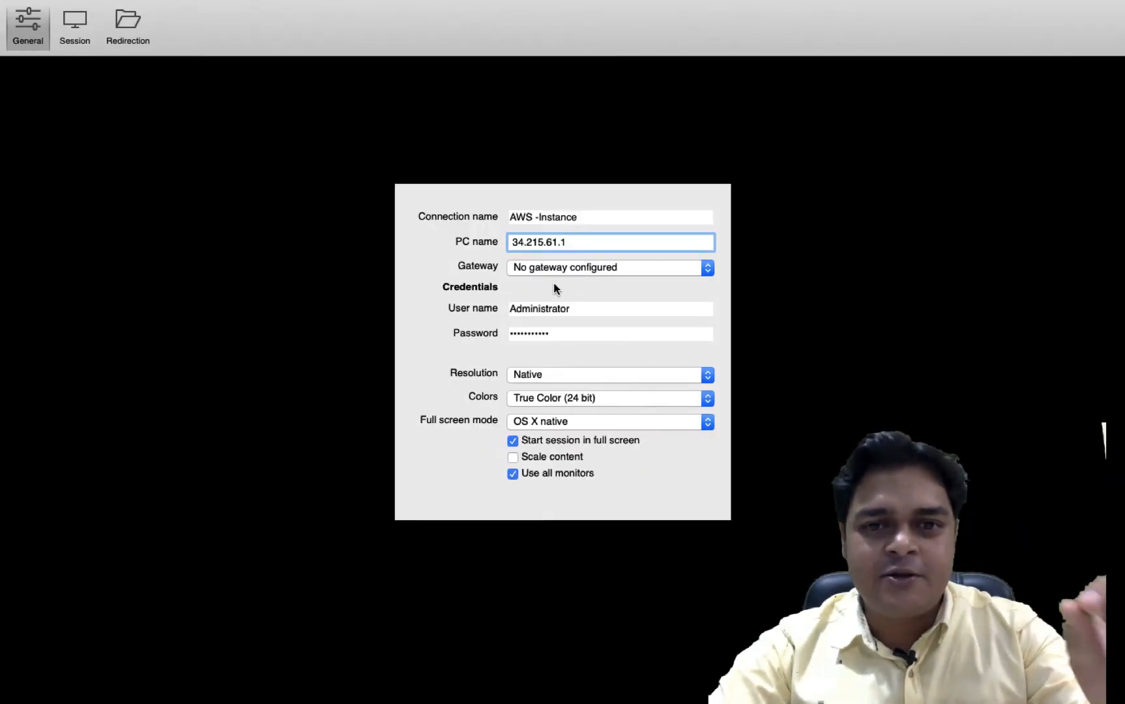
double_click(552, 332)
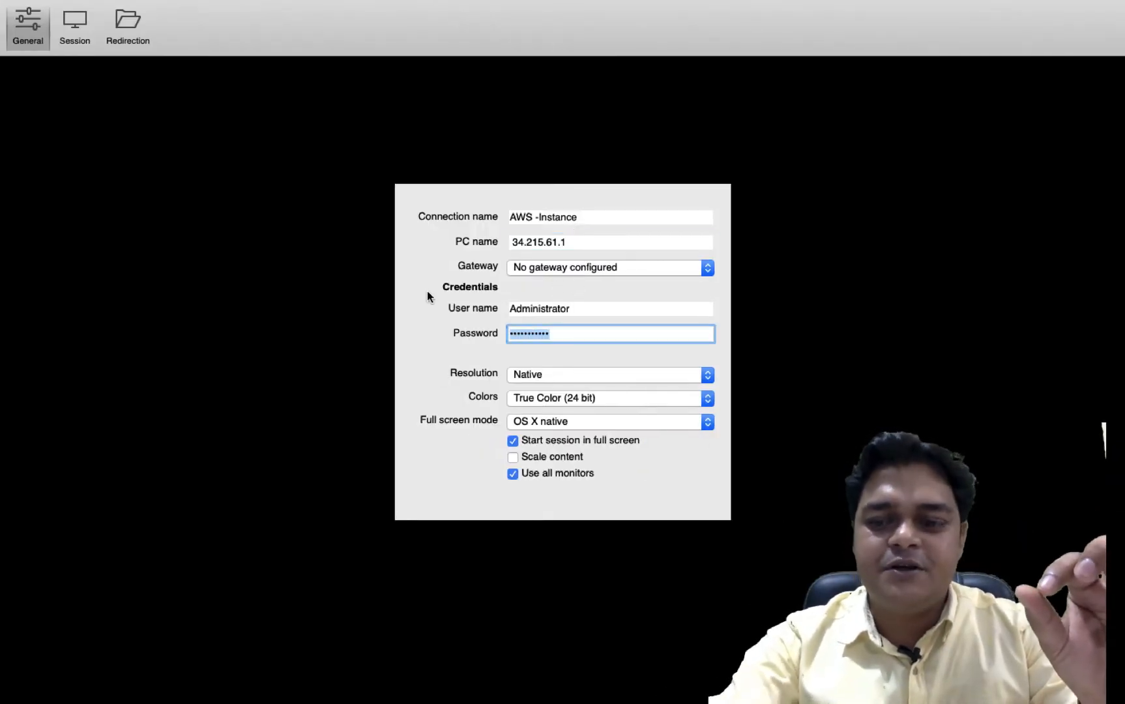
key(BackSpace)
- Return to the browser, refresh the instances list, and open the t2.micro instance's RDP client connection details
key(ctrl+Right)
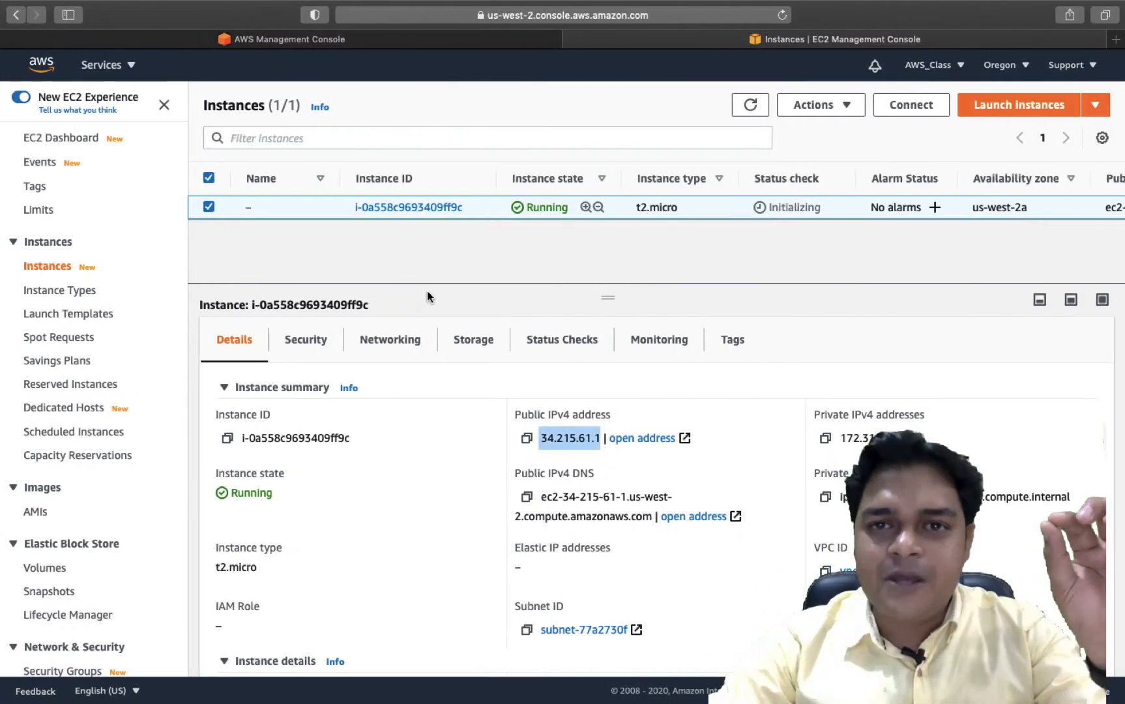
click(750, 104)
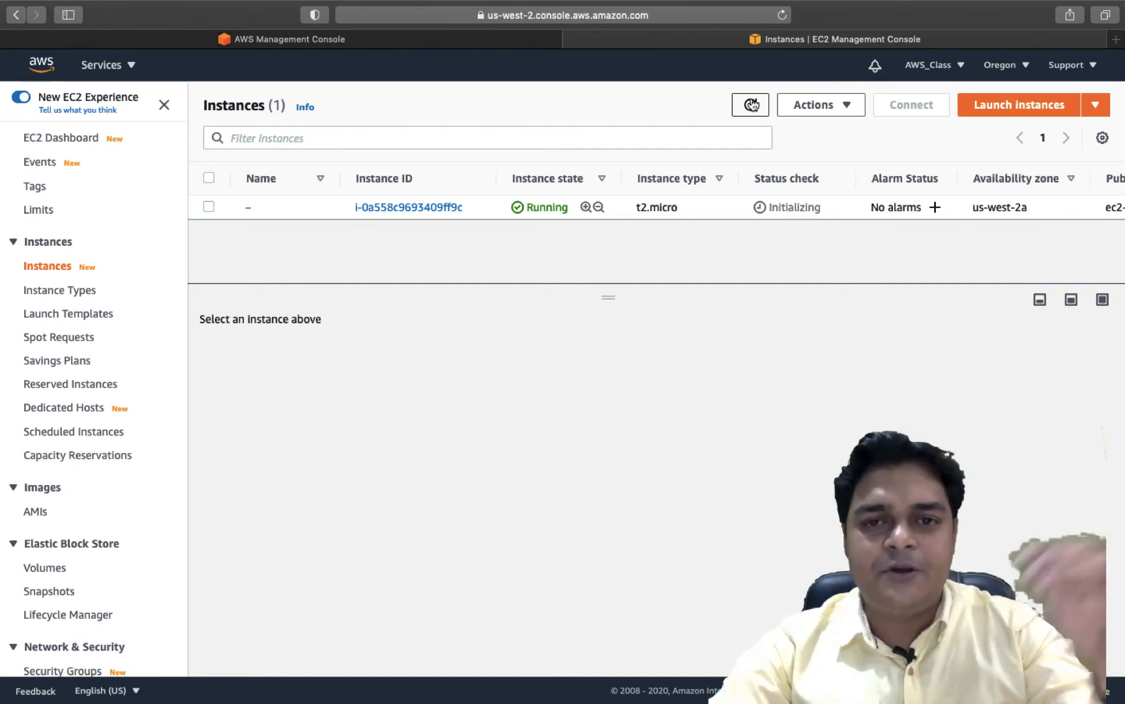
click(209, 206)
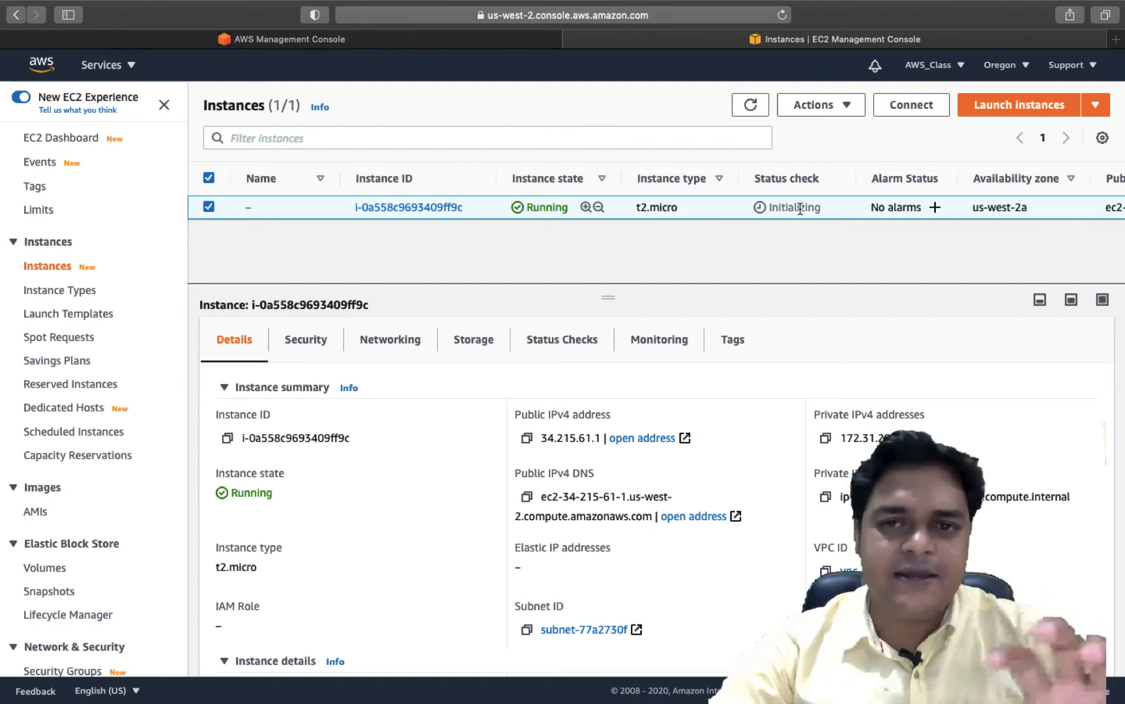
click(911, 105)
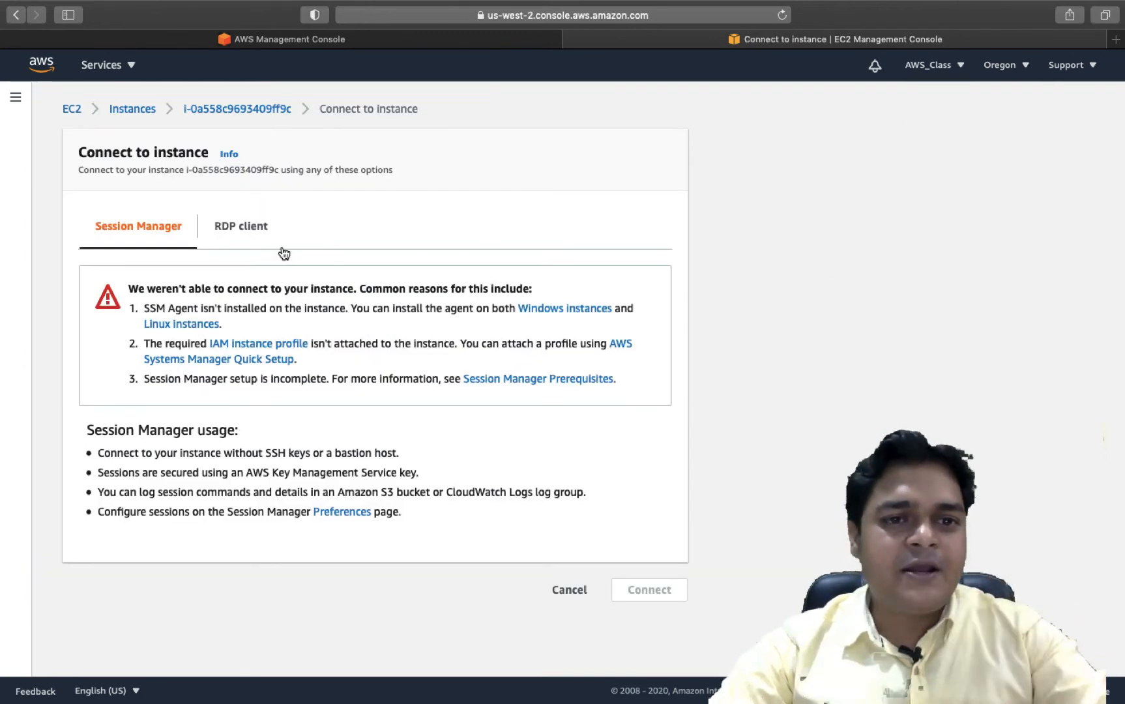
click(239, 228)
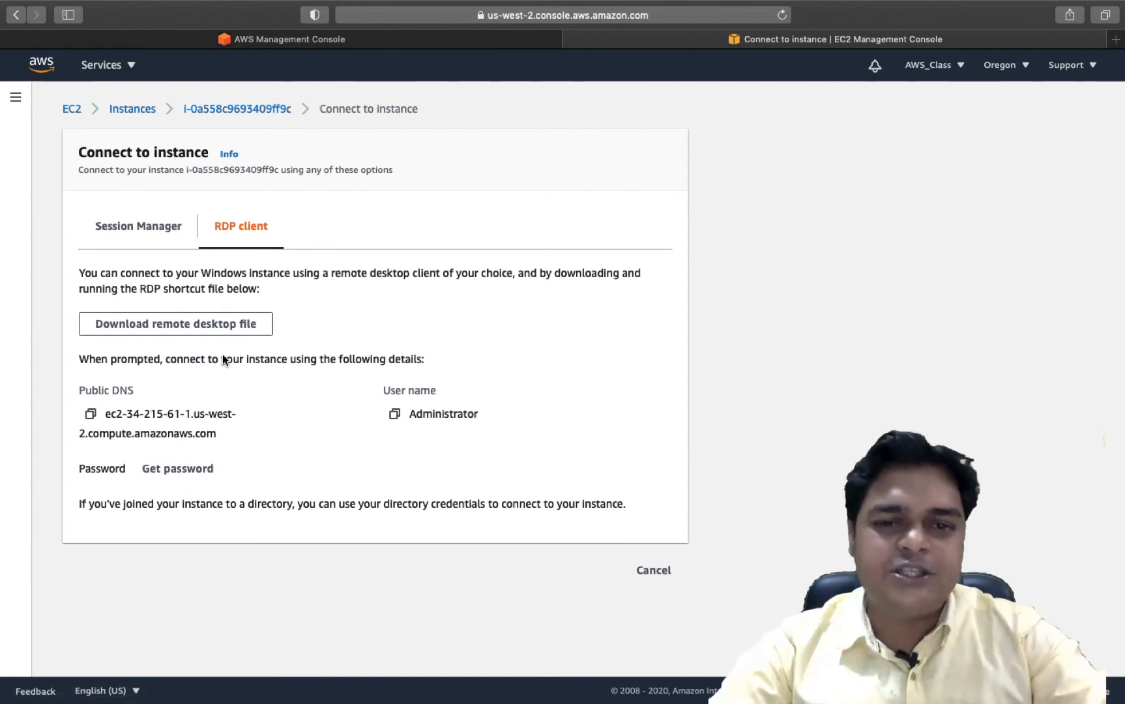
- Request the instance's Windows password and load awstraining.pem from the Desktop folder as its key pair
click(167, 470)
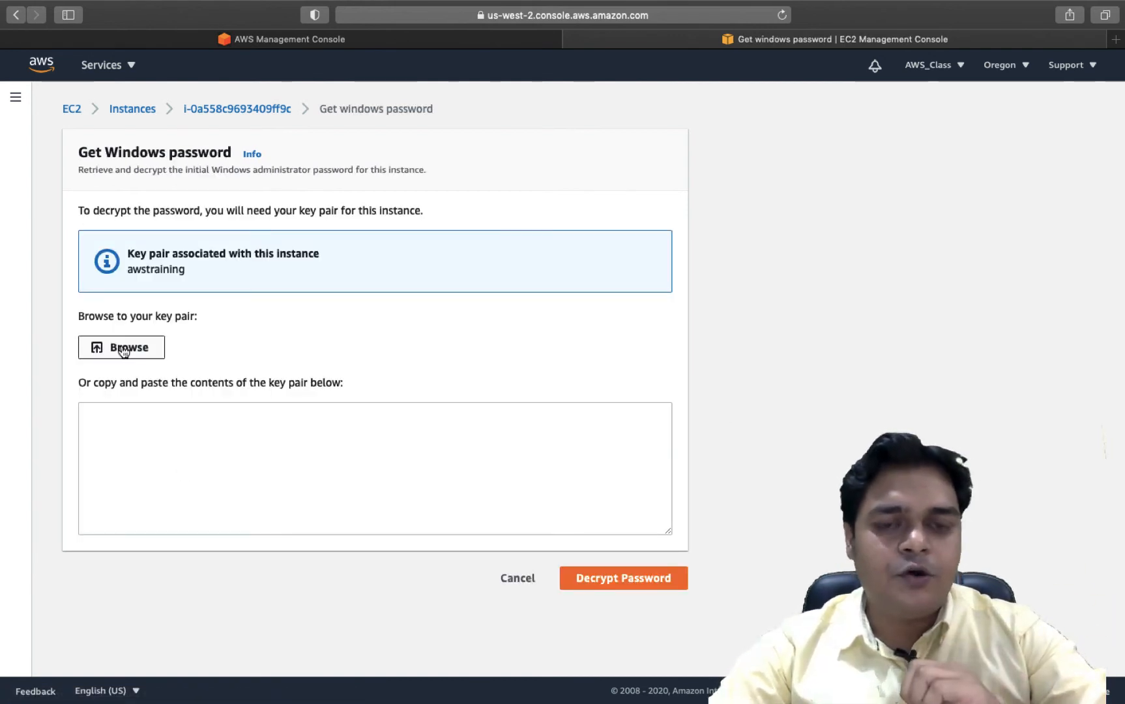
click(124, 351)
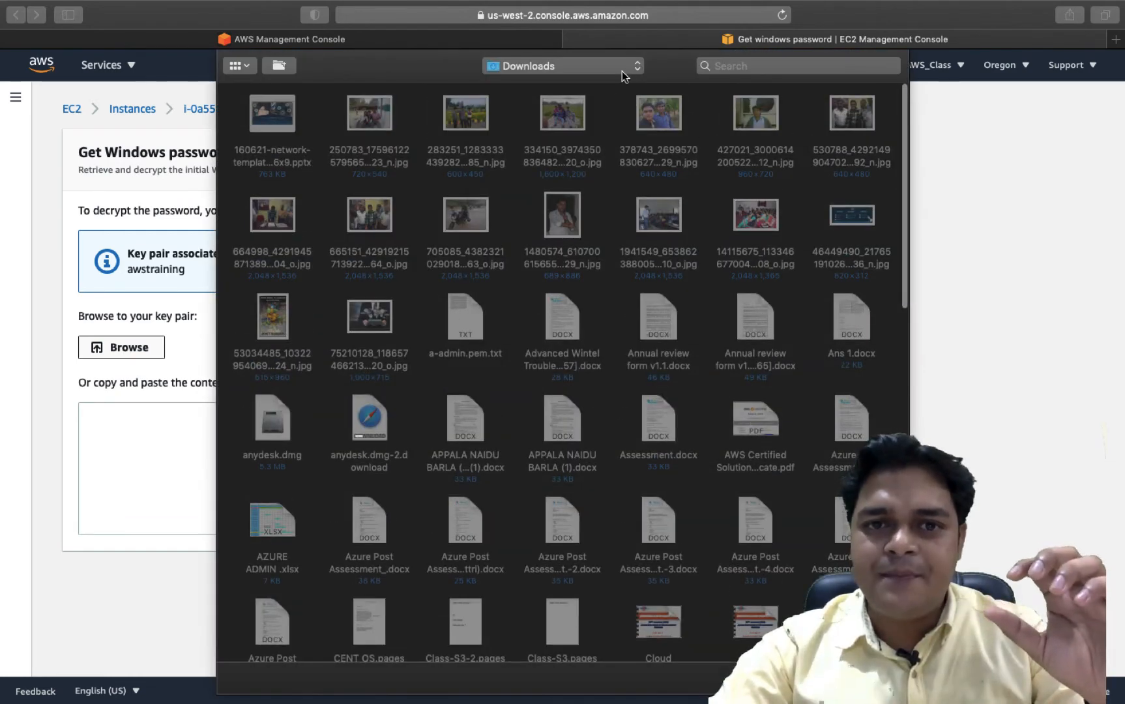
click(622, 71)
click(524, 222)
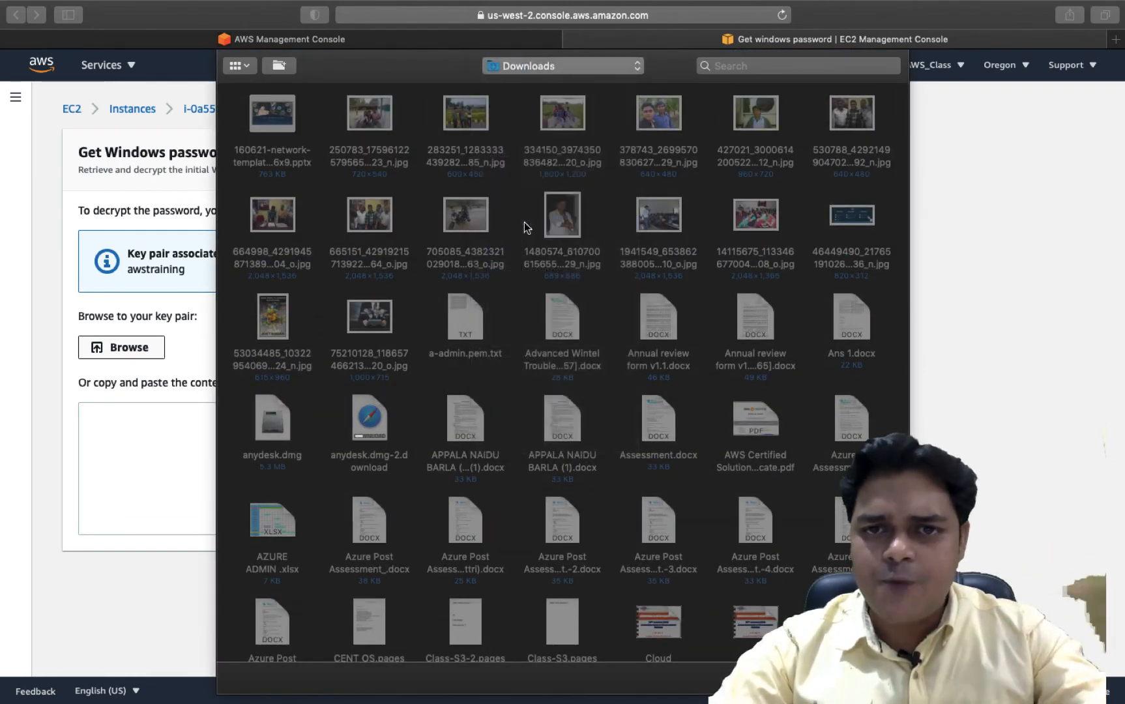
click(767, 64)
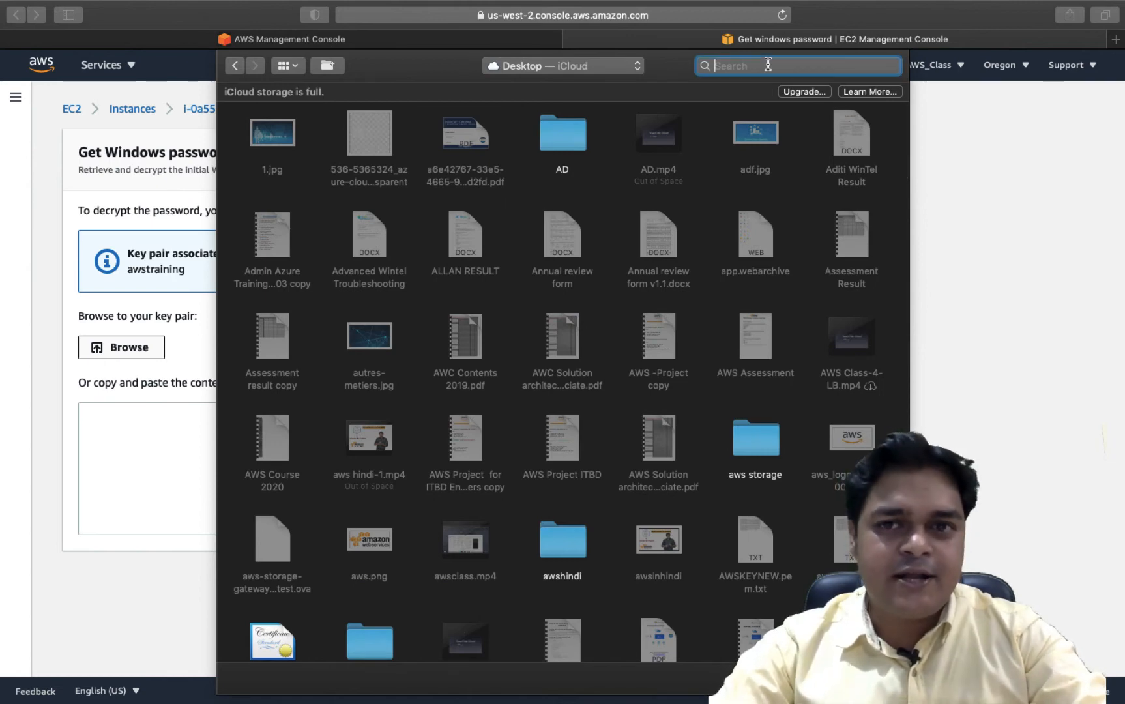
text(awstra)
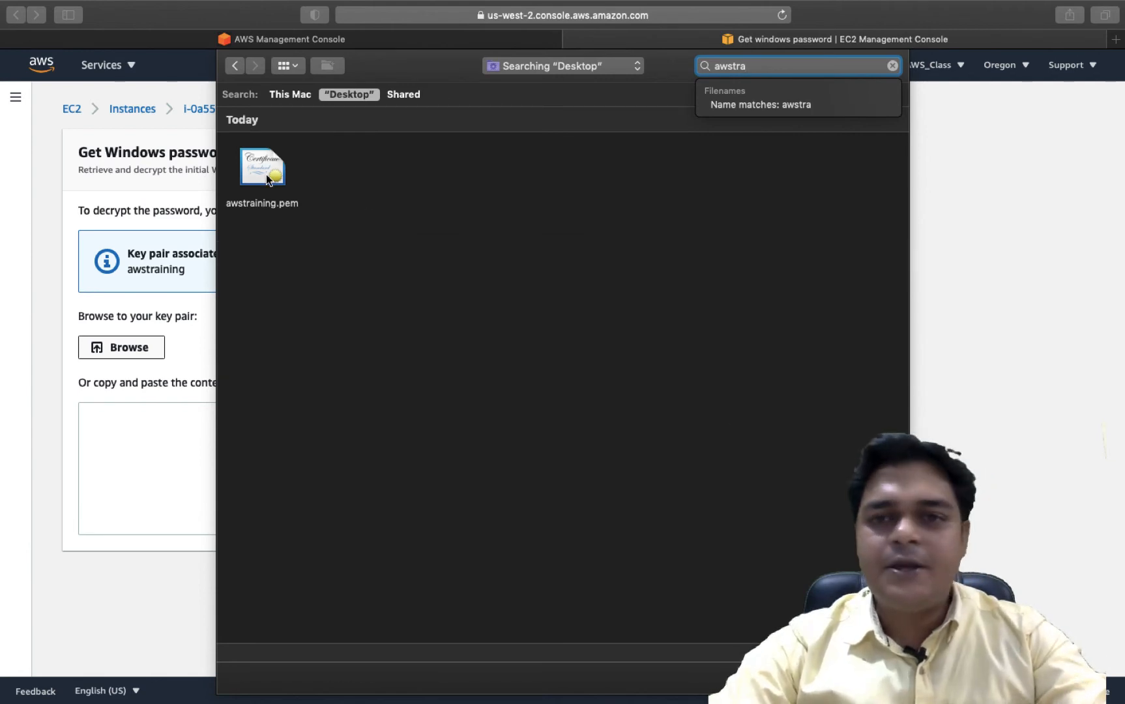
click(268, 179)
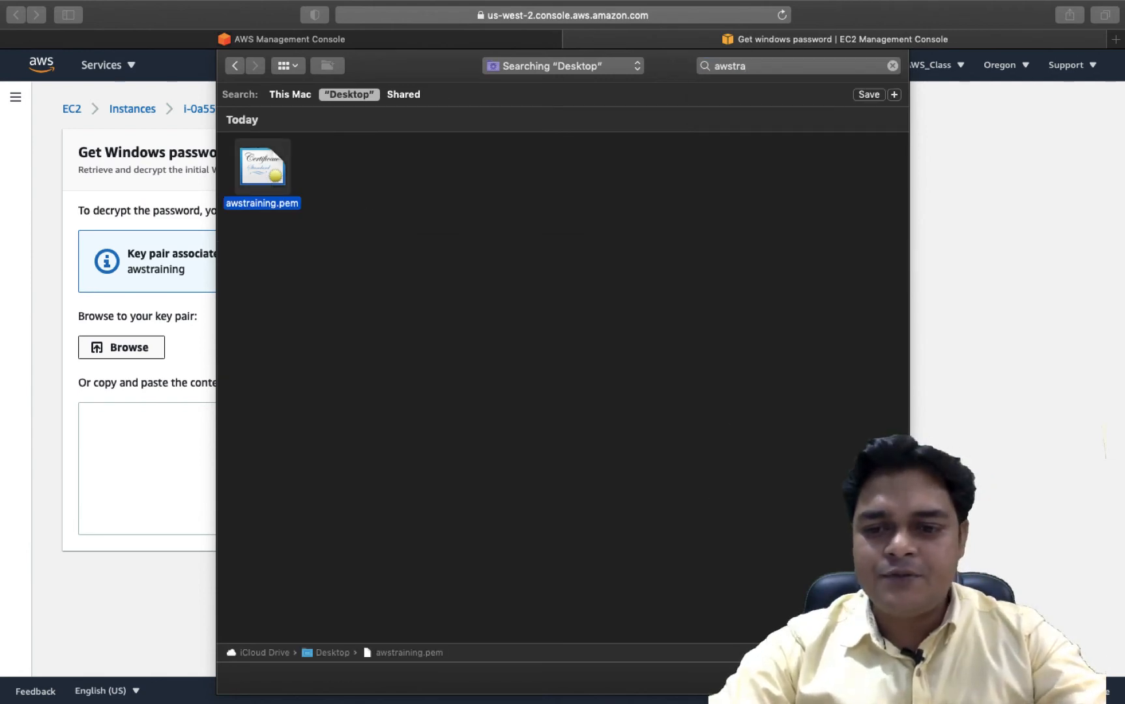
click(874, 678)
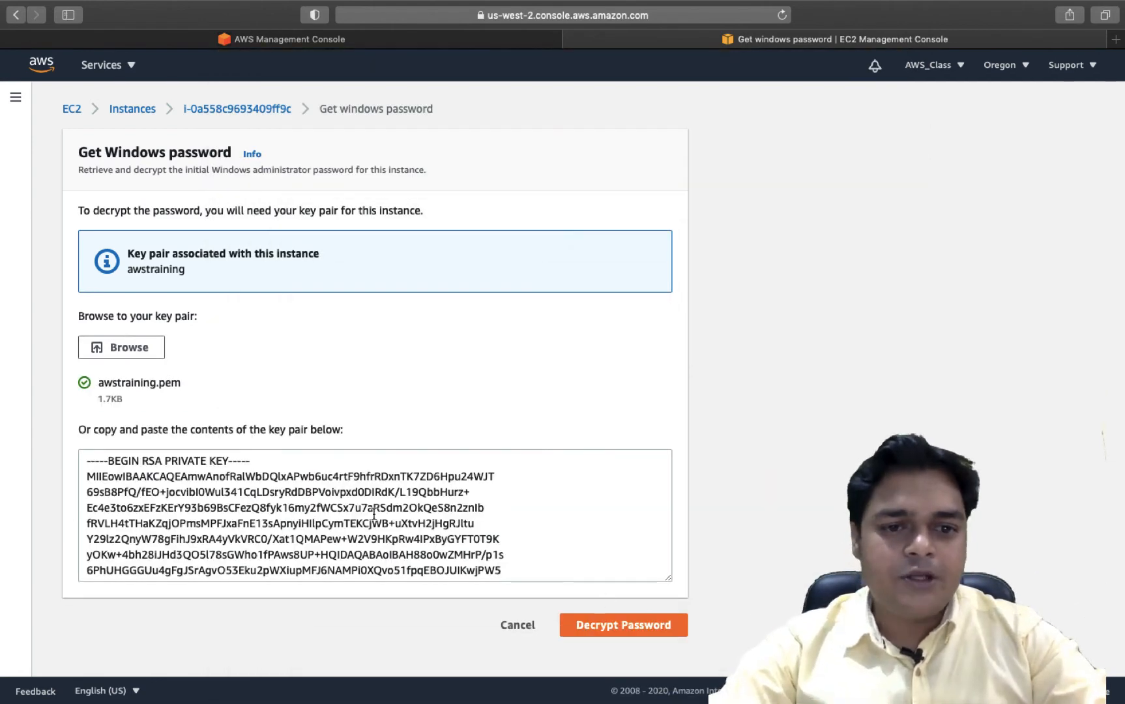
- Decrypt the Windows administrator password with the loaded key and copy it
drag(212, 476, 343, 522)
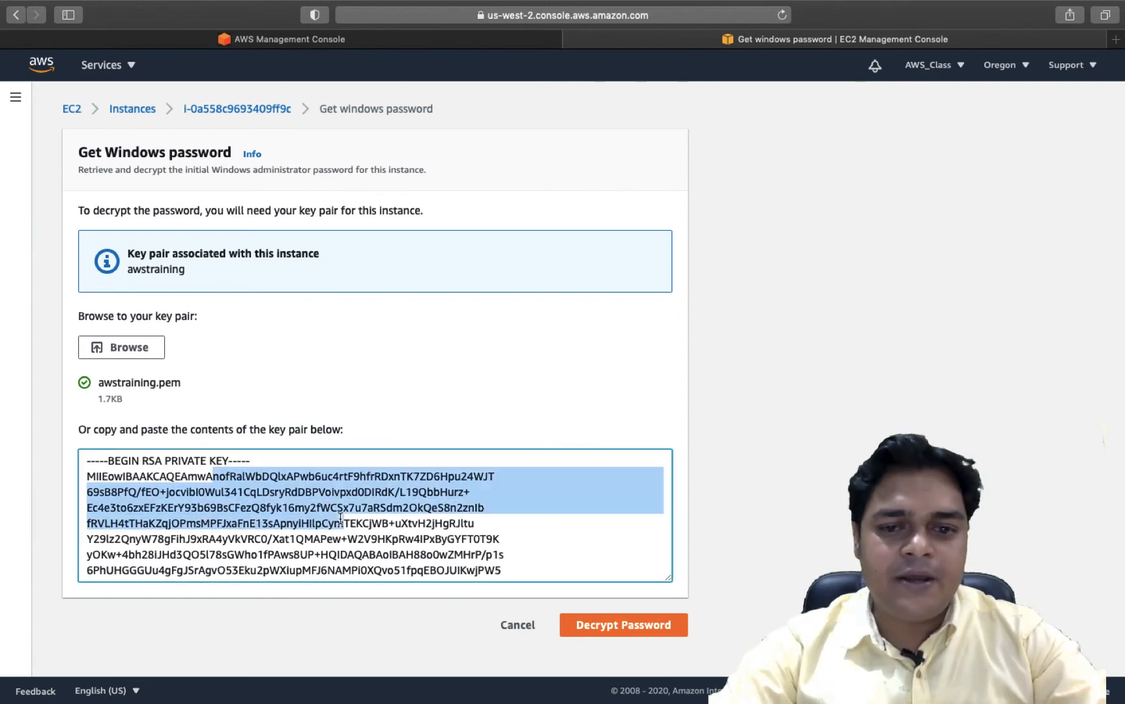
click(617, 629)
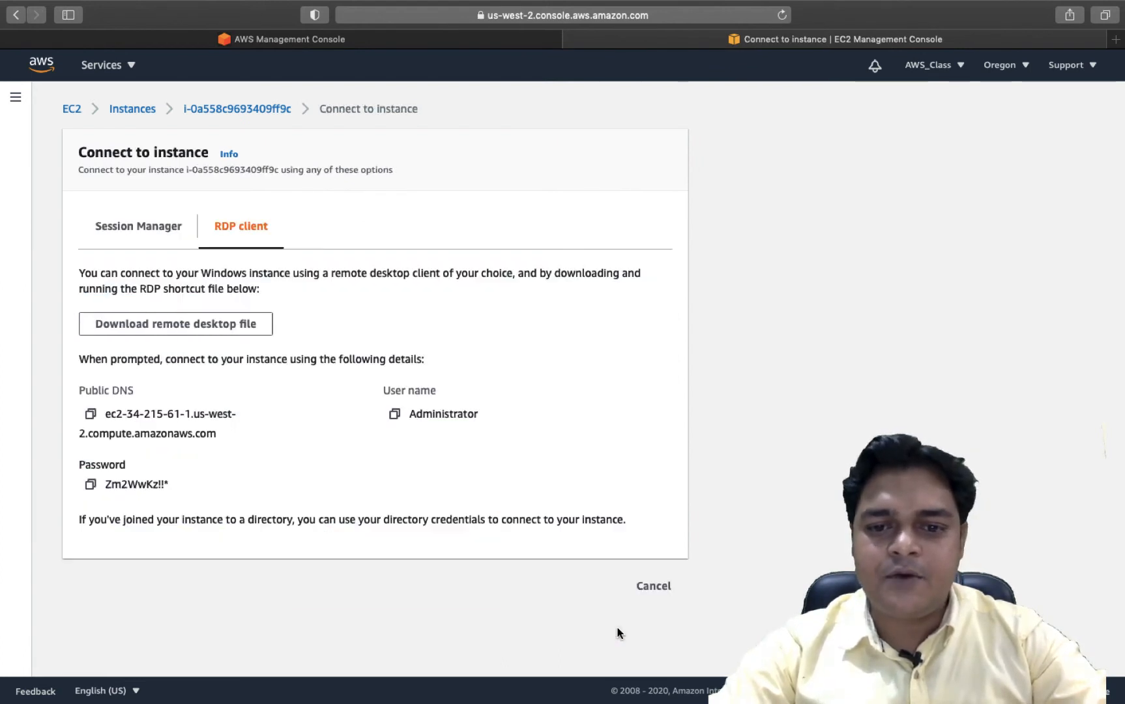
click(91, 485)
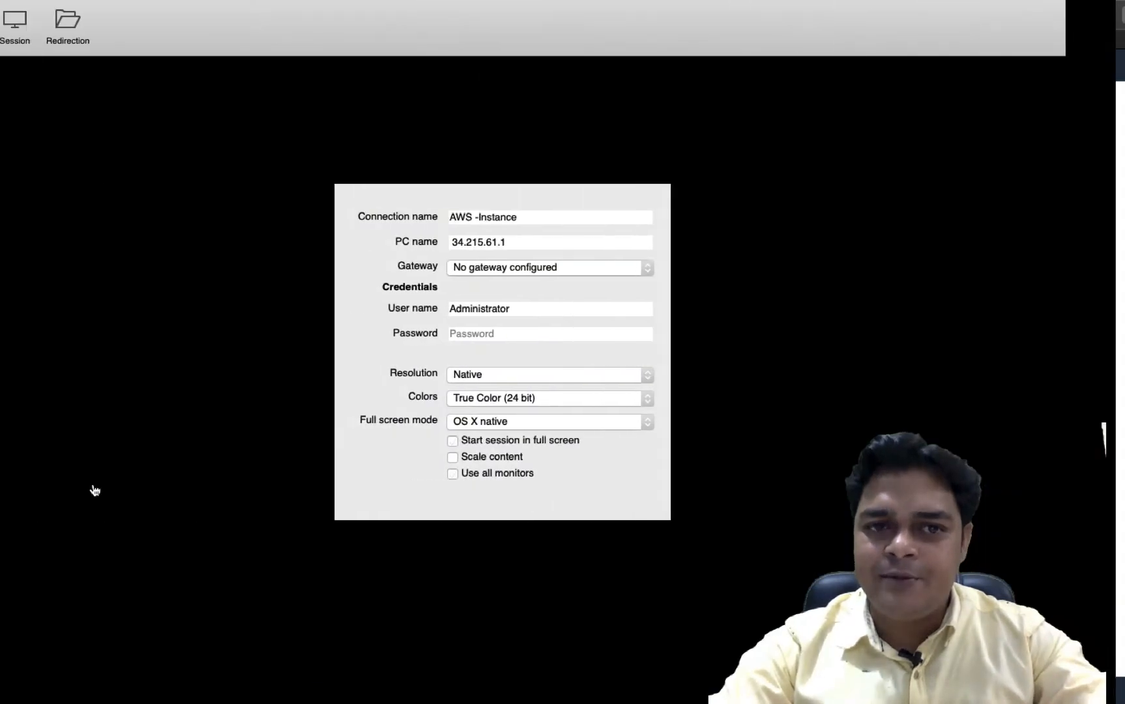
- Switch to Microsoft Remote Desktop, paste the administrator password into the AWS -Instance connection's password field, and close its settings
key(super+v)
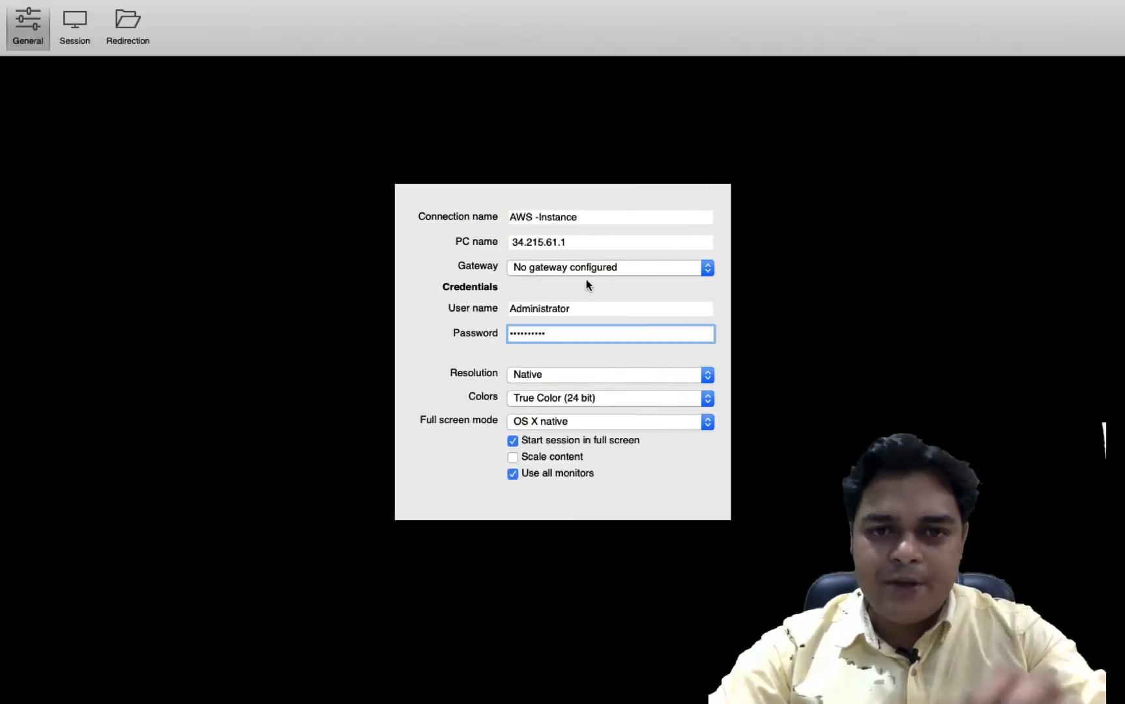
mouse_move(188, 2)
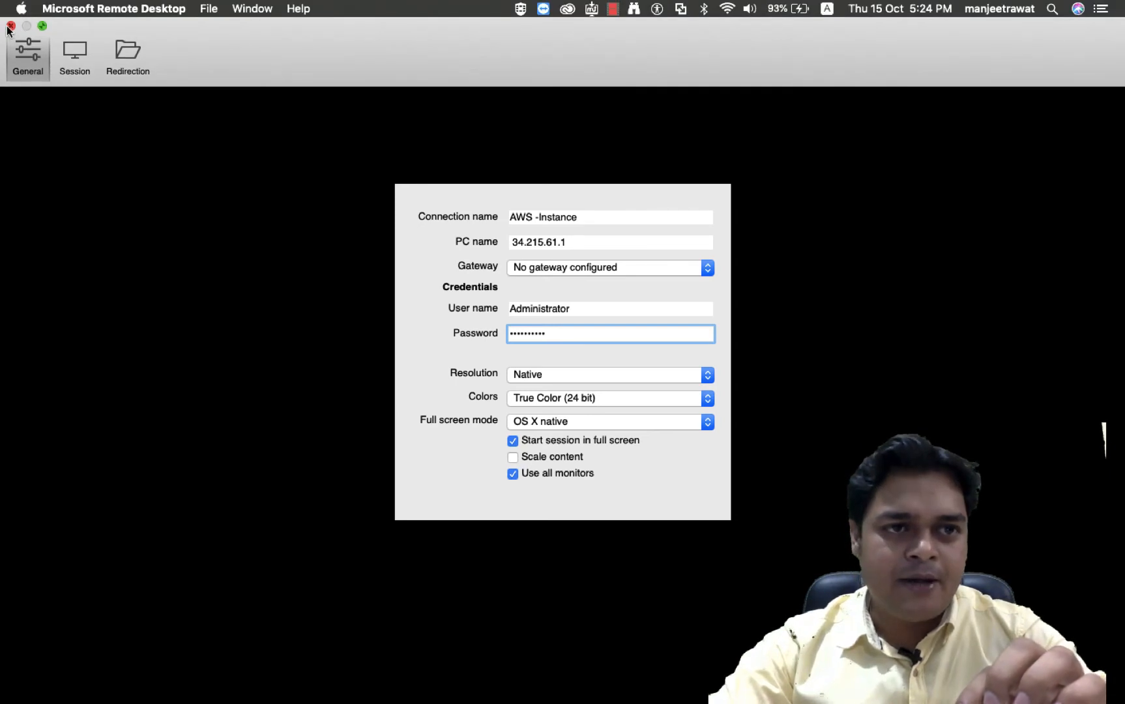
click(10, 26)
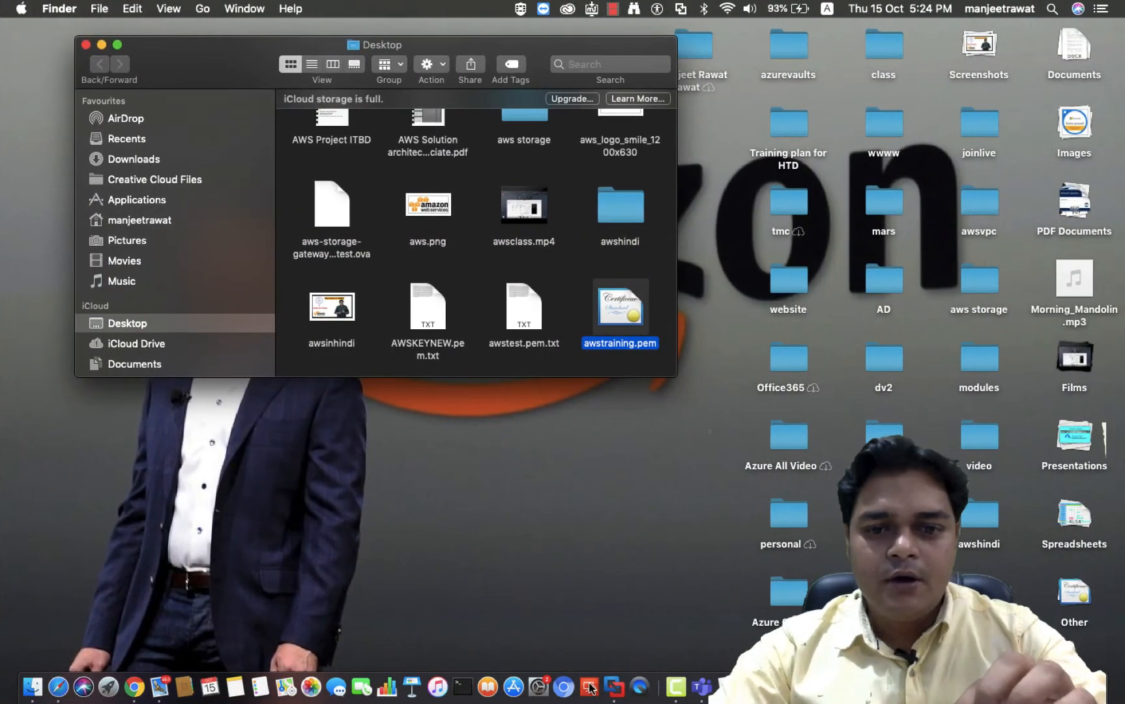
- Minimise the Finder window and bring Microsoft Remote Desktop's connection list back up
click(588, 688)
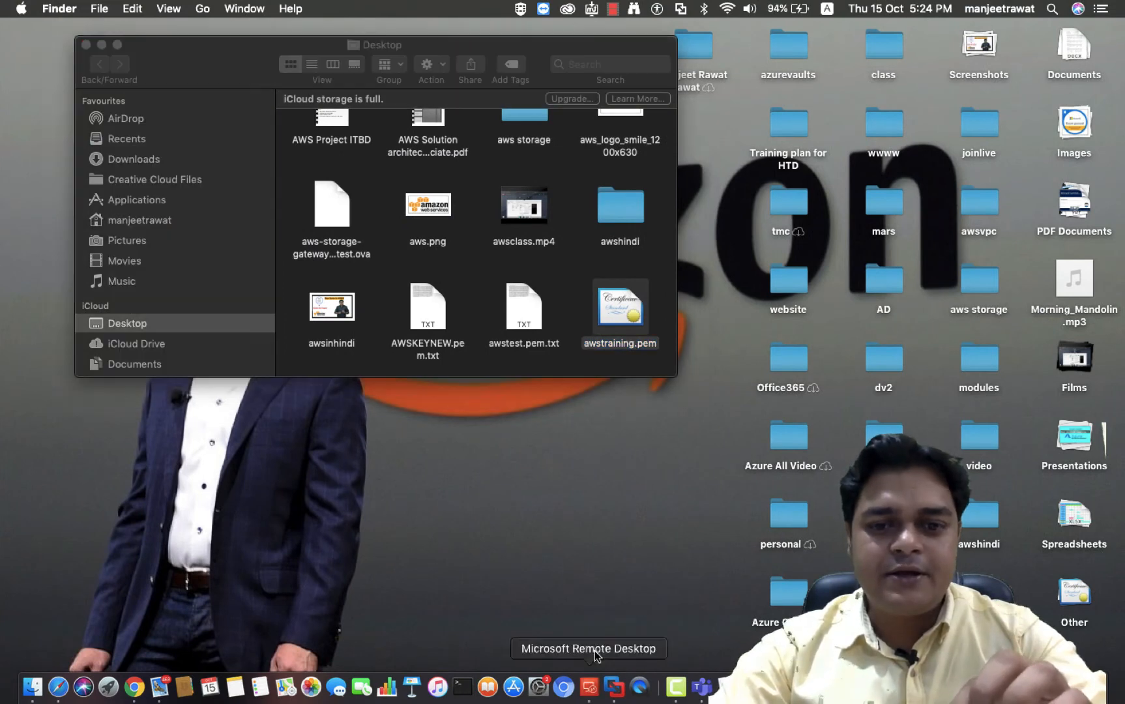
click(101, 44)
click(589, 688)
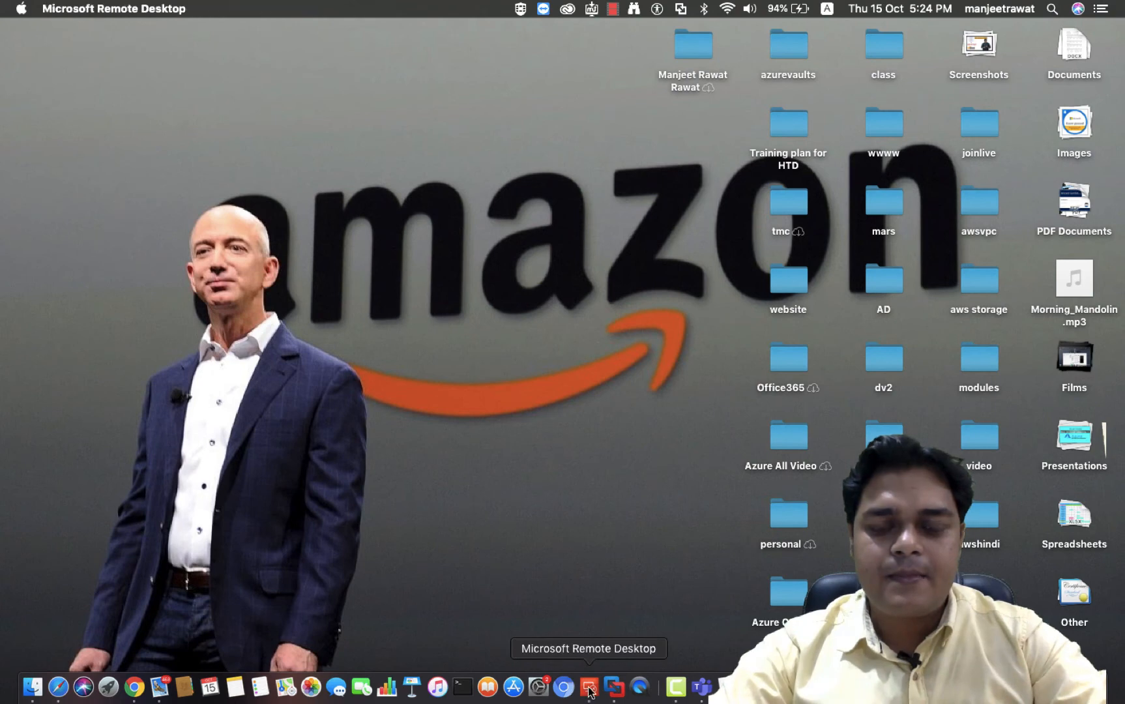
right_click(589, 688)
- Start the AWS -Instance remote session and dismiss the Microsoft Remote Desktop problem report
double_click(86, 552)
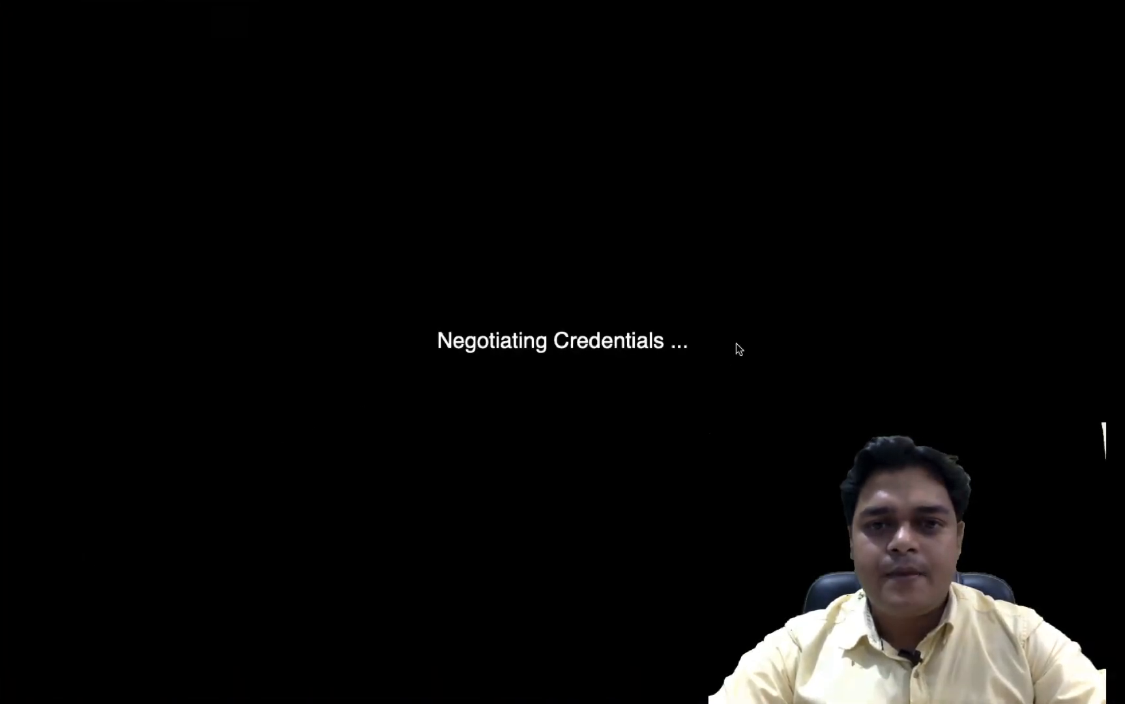
click(753, 276)
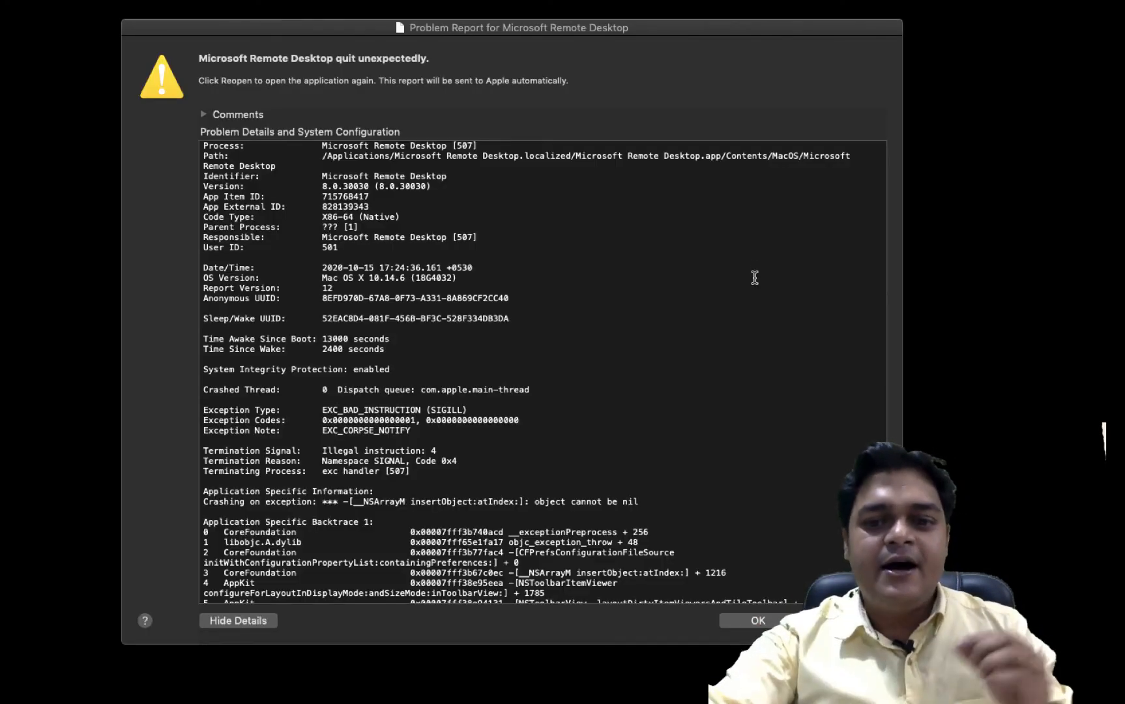
click(767, 620)
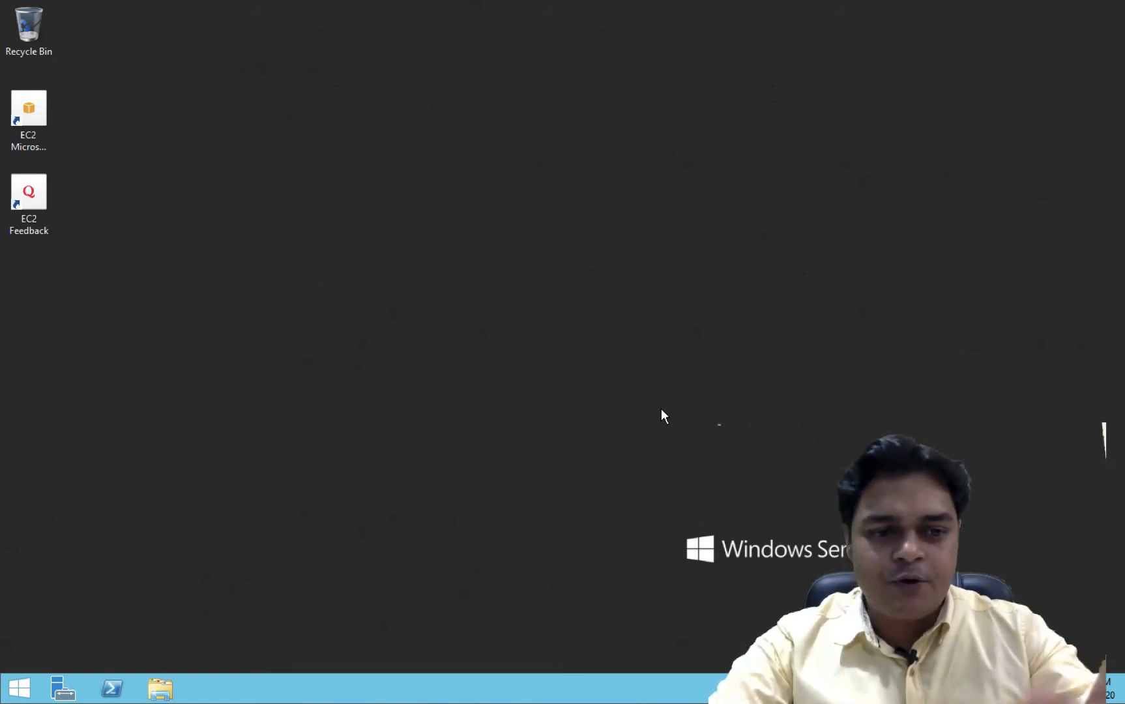
- Return to the browser, check the running instances in the EC2 console, and go back to the EC2 Dashboard
key(ctrl+Right)
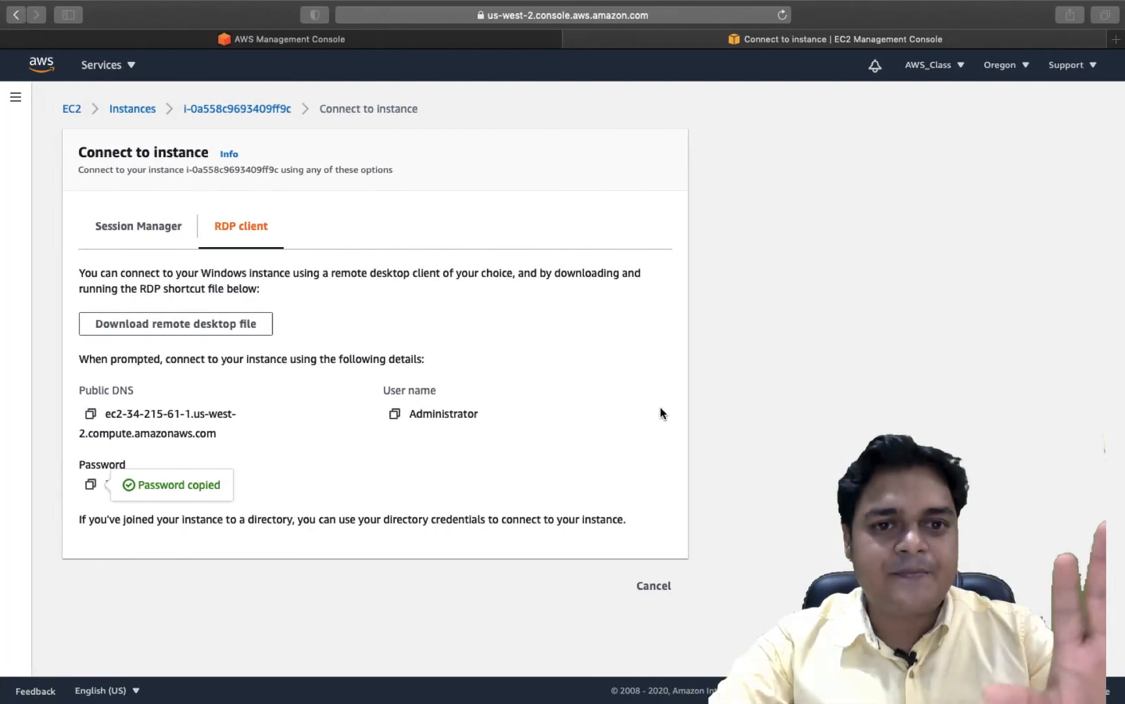
click(75, 111)
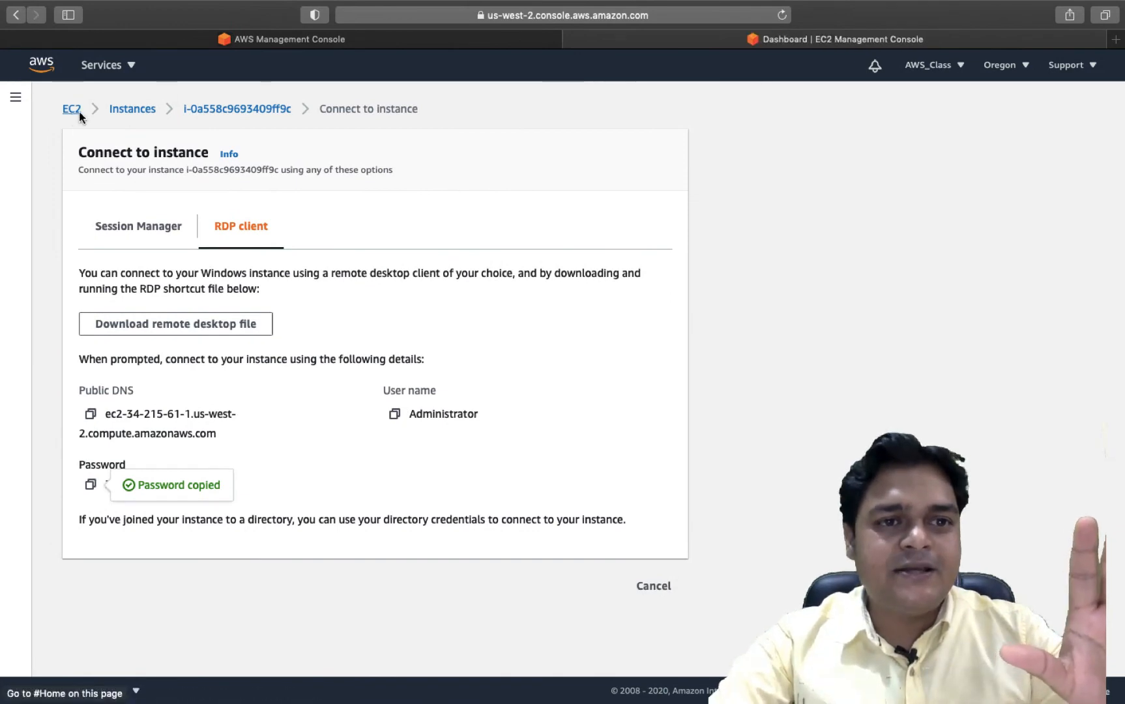
click(153, 271)
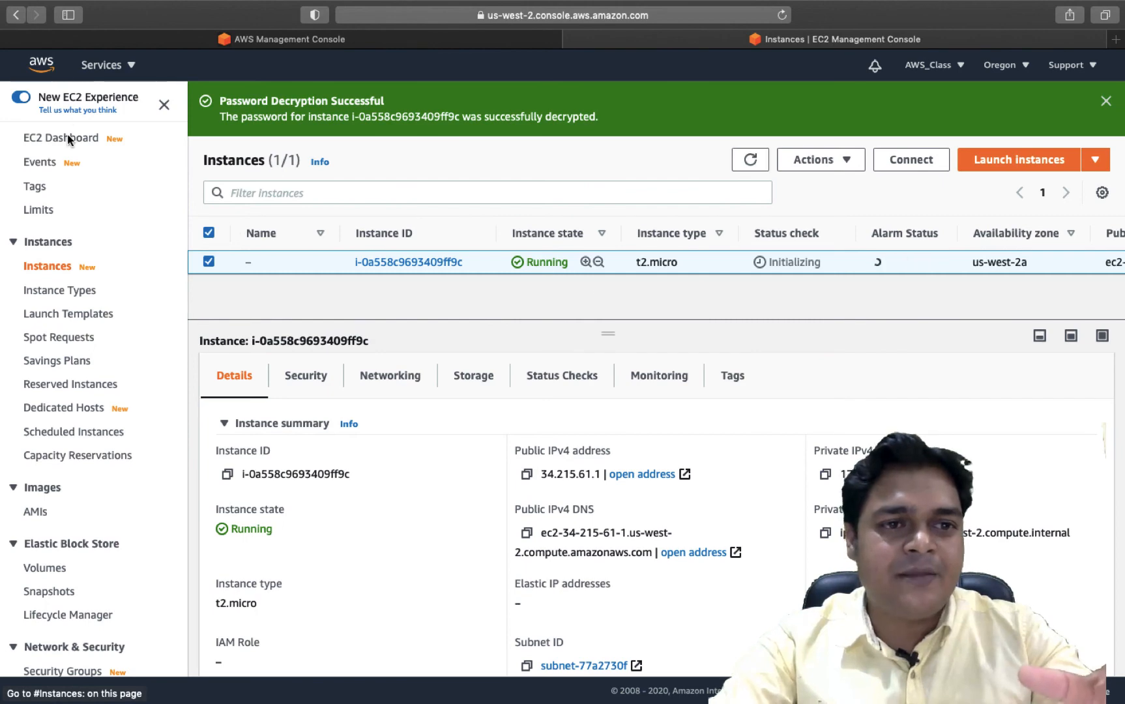
click(62, 137)
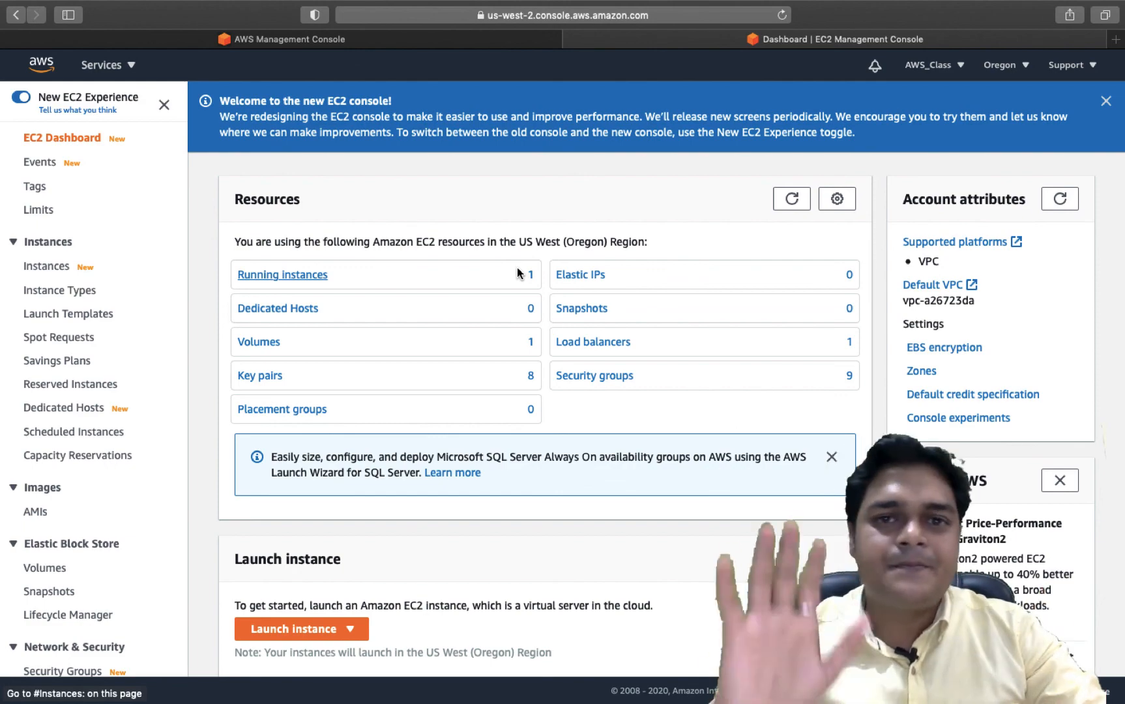
key(ctrl+Left)
key(ctrl+Left)
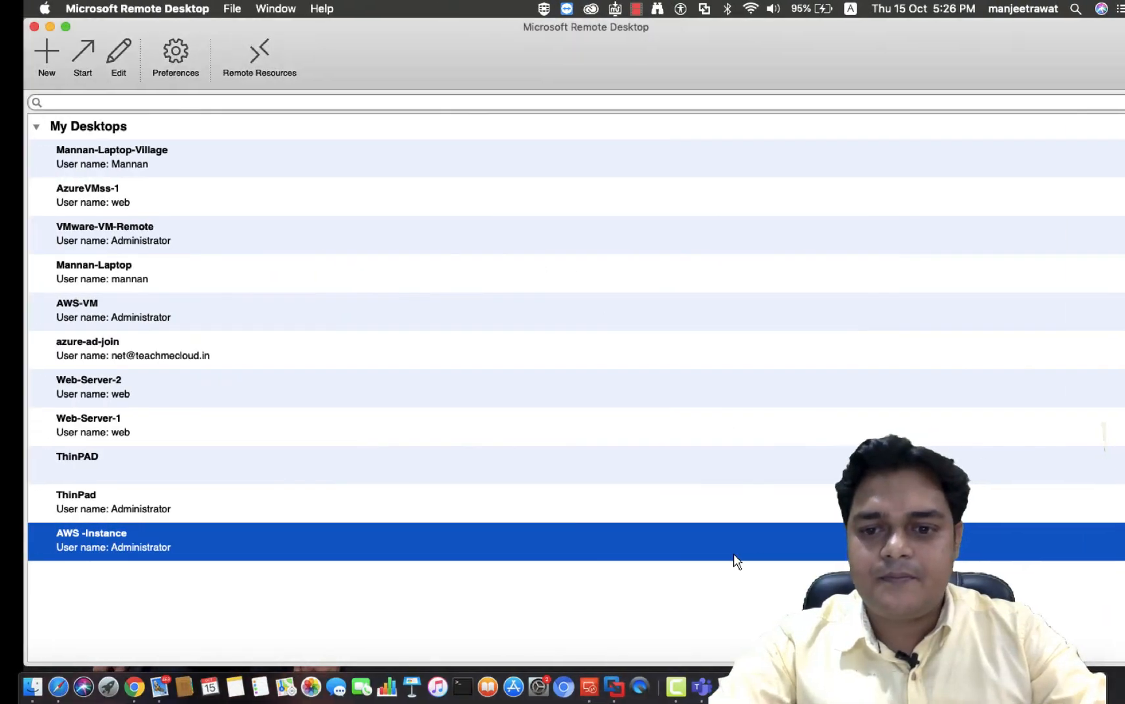
right_click(671, 688)
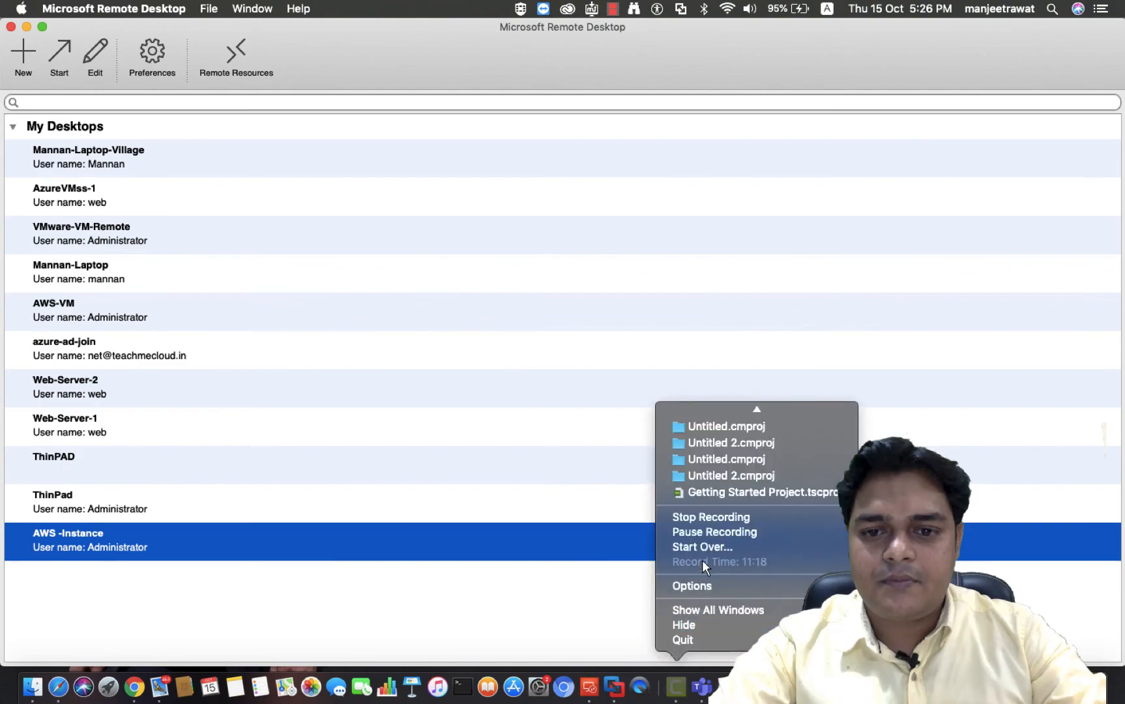